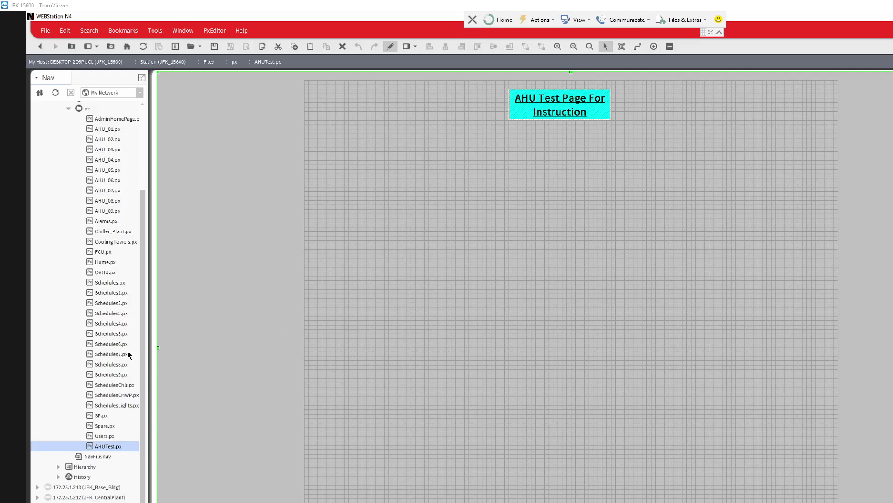
left_click_drag(142, 328, 139, 251)
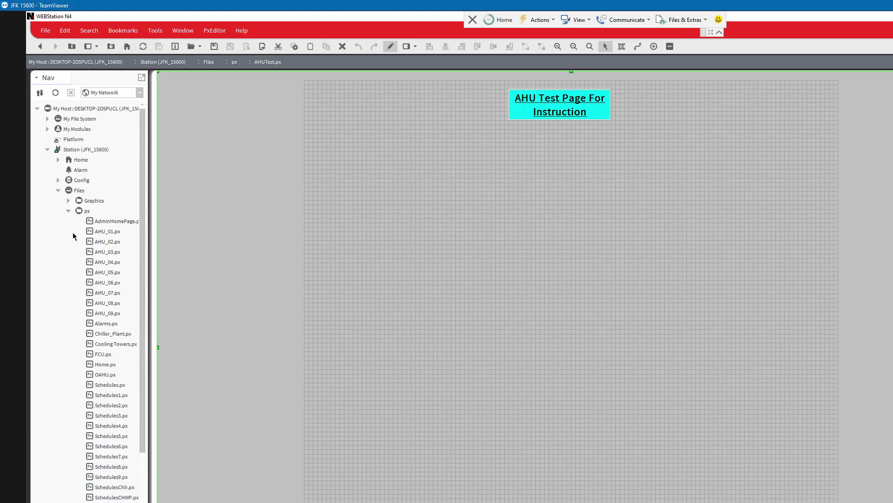
Expand Config > Drivers > NiagaraNetwork > JFK_Base_Bldg > Points to list AHU_01–AHU_09 and OAHU.
left_click(57, 180)
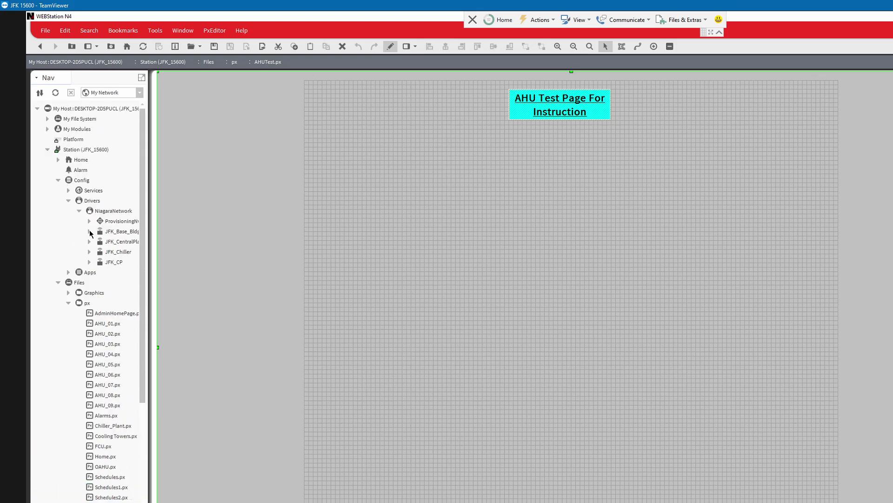
left_click(89, 231)
left_click(99, 262)
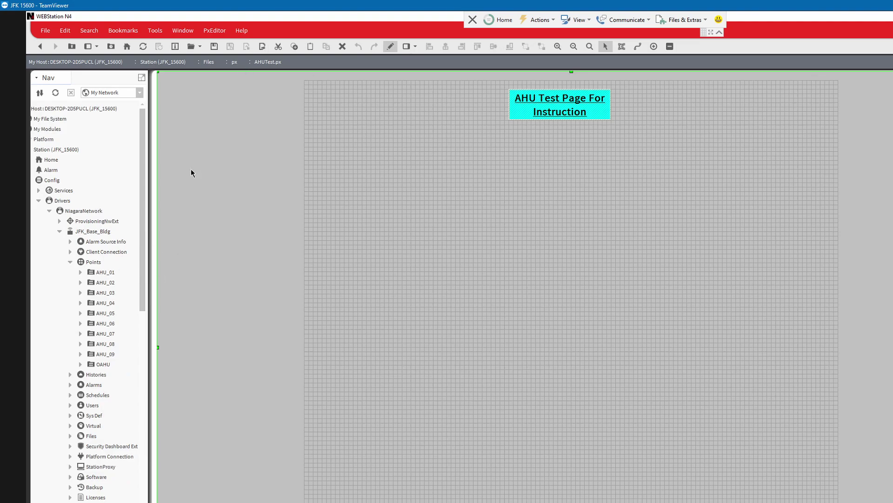
View the AHU_01 First Floor graphic in a new tab, then return to the AHUTest.px editor.
key("ctrl+t")
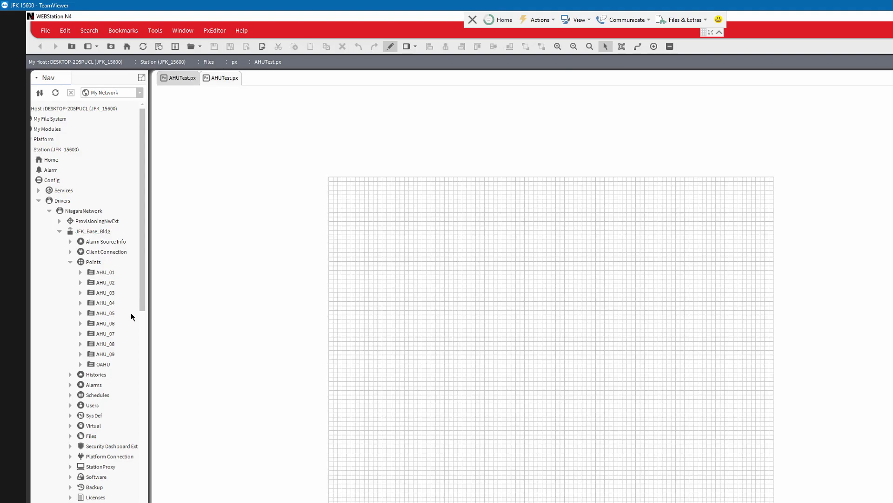
double_click(104, 272)
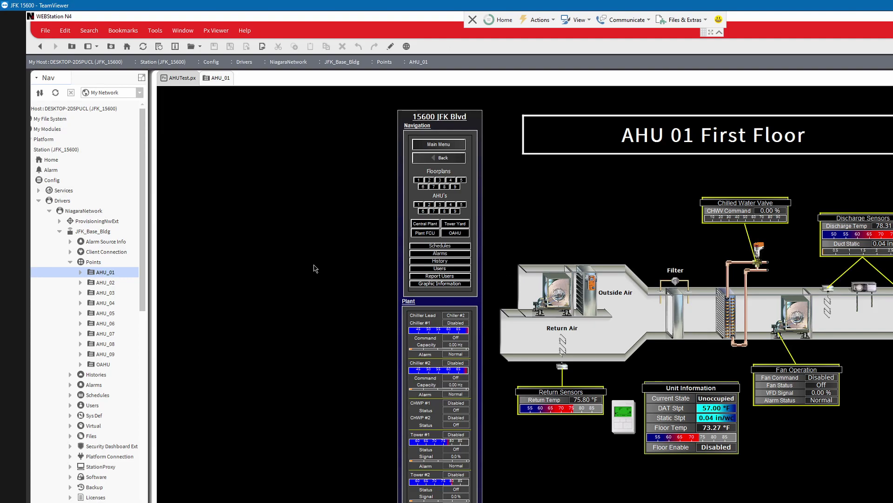
left_click(167, 79)
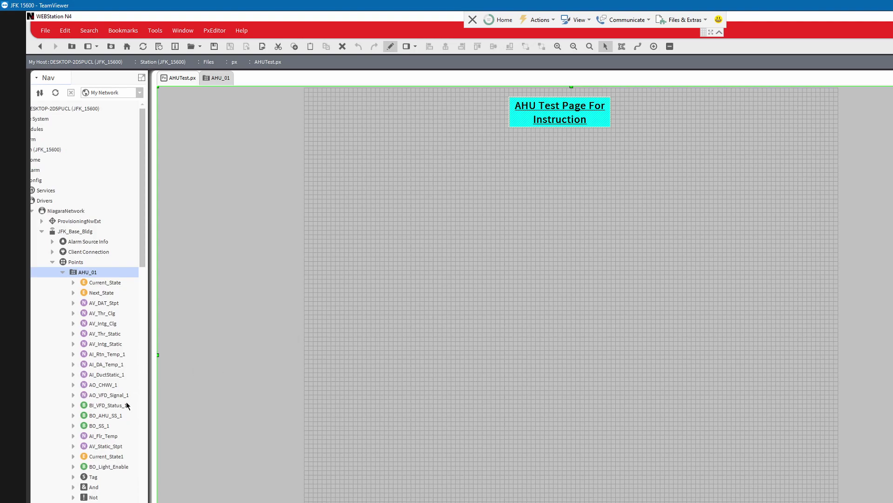
Drop AO_CHWV_1 onto the canvas as a Bound Label with Border checked in Make Widget.
left_click_drag(103, 384, 543, 256)
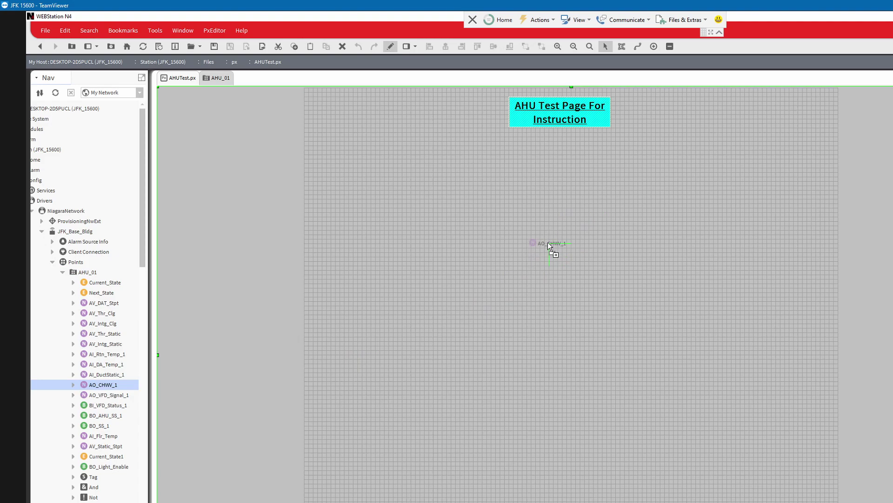
left_click_drag(548, 243, 548, 244)
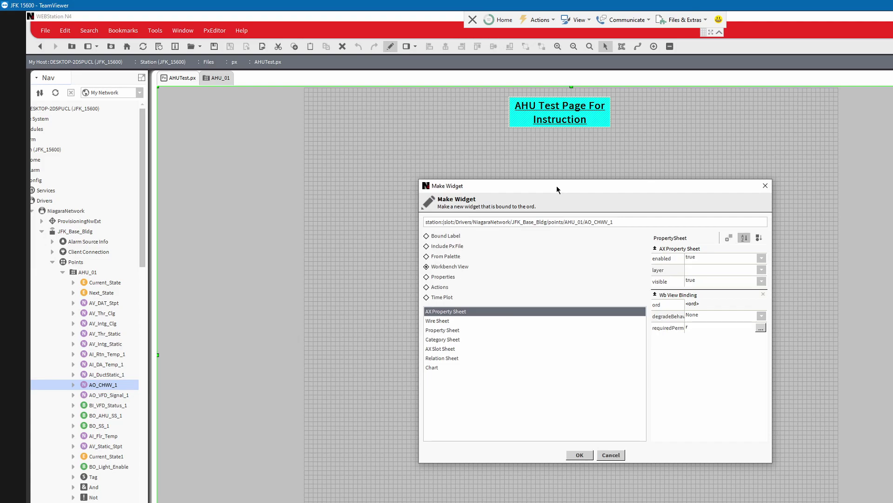
mouse_move(556, 187)
left_mouse_down()
mouse_move(541, 240)
mouse_move(531, 186)
left_mouse_up()
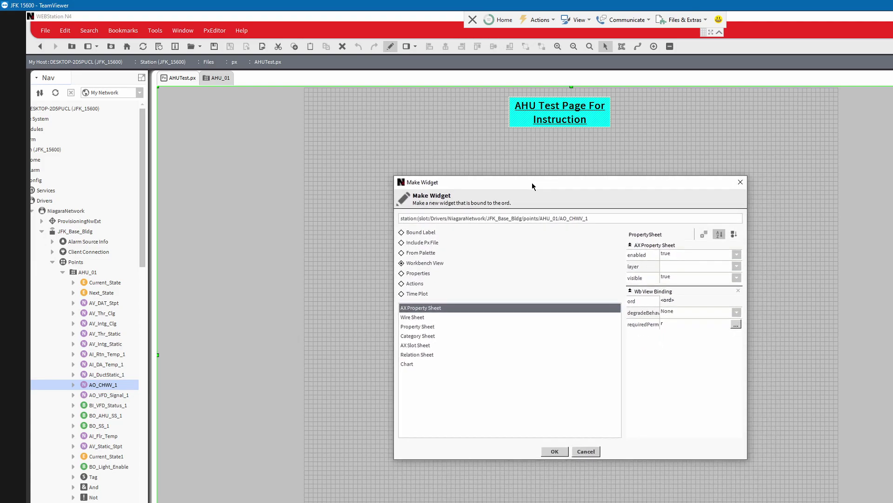
left_click(402, 233)
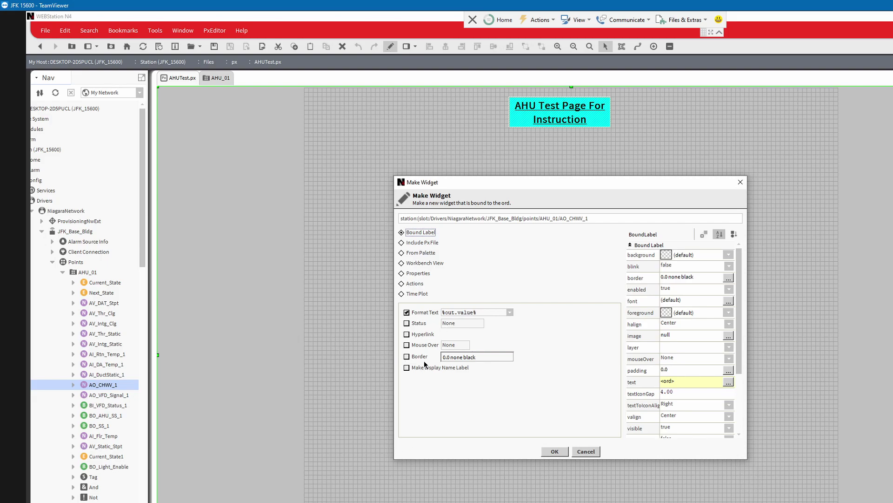
left_click(406, 357)
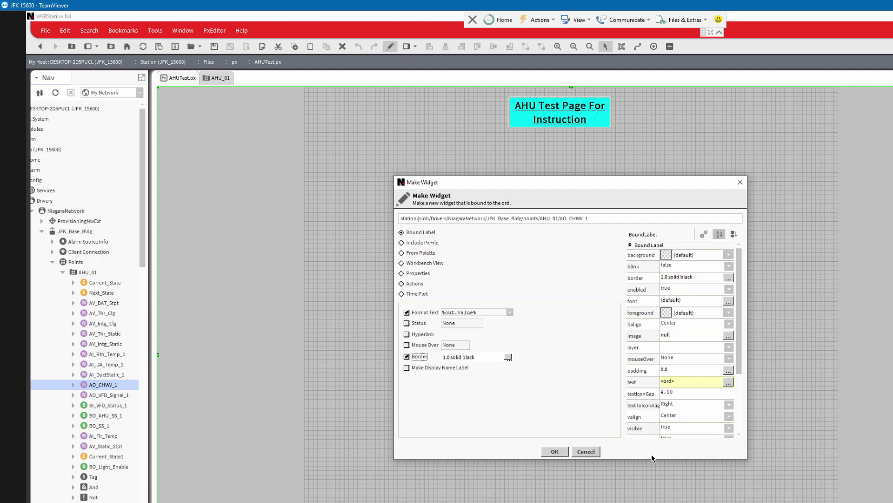
left_click_drag(651, 457, 652, 502)
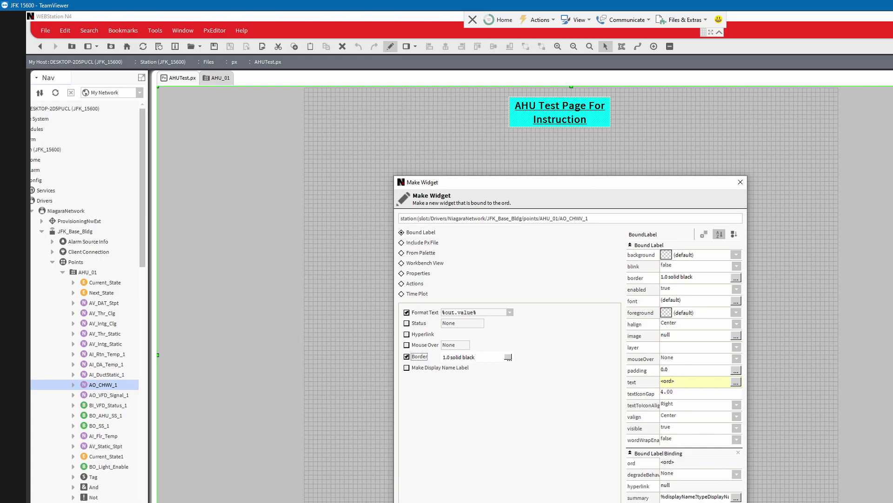
Create the AO_CHWV_1 bound label and move it lower on the page.
key("Return")
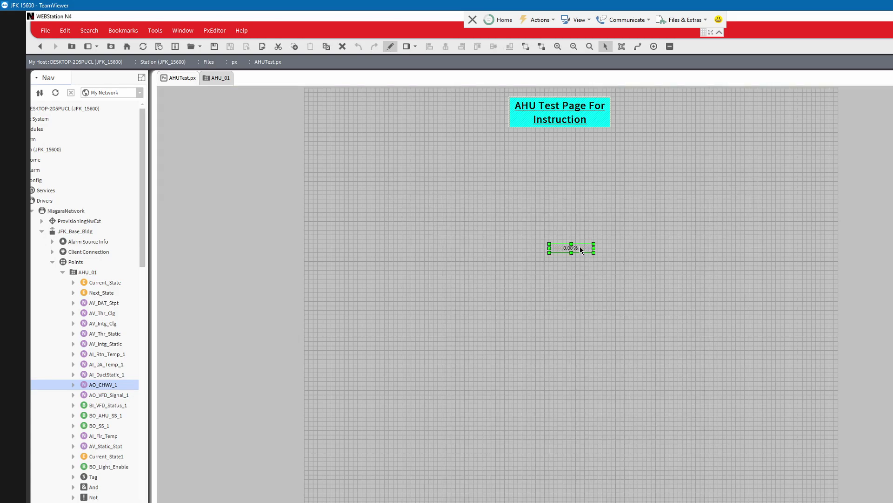
left_click_drag(580, 249, 580, 226)
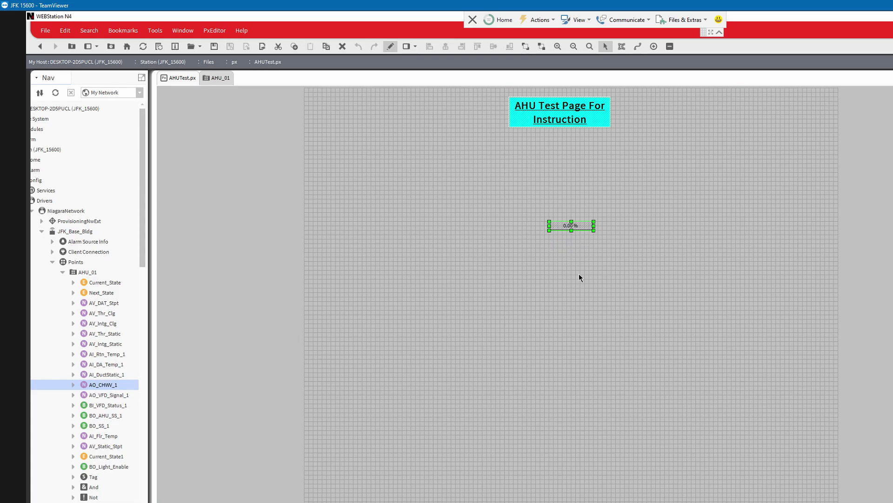
left_click(584, 242)
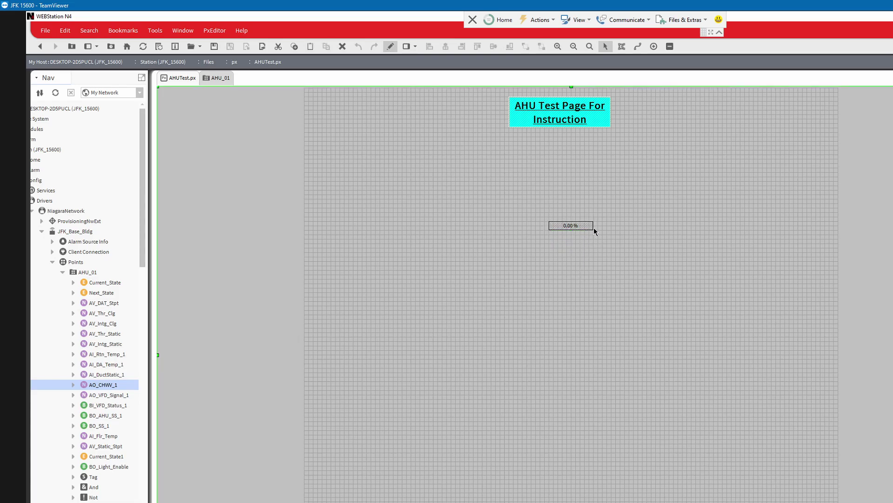
left_click_drag(572, 231, 537, 330)
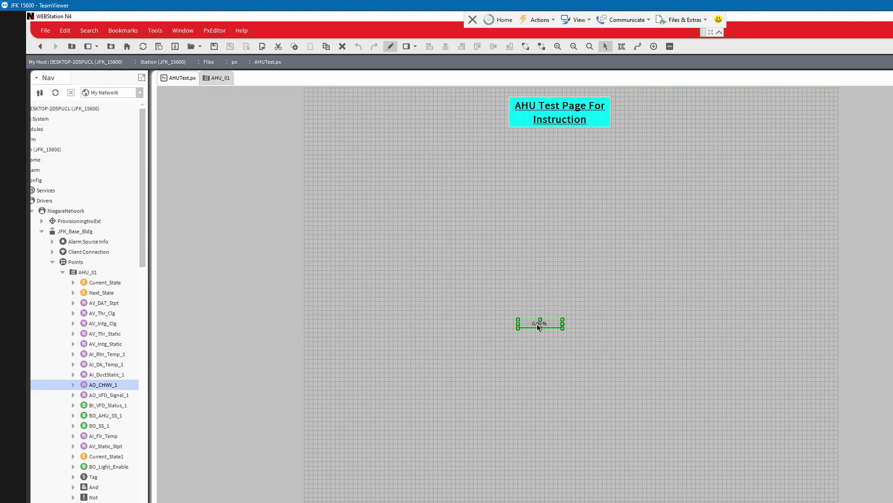
Duplicate the valve label above the original, make it taller, and remove its animated text.
key("ctrl+d")
left_click_drag(546, 333, 545, 245)
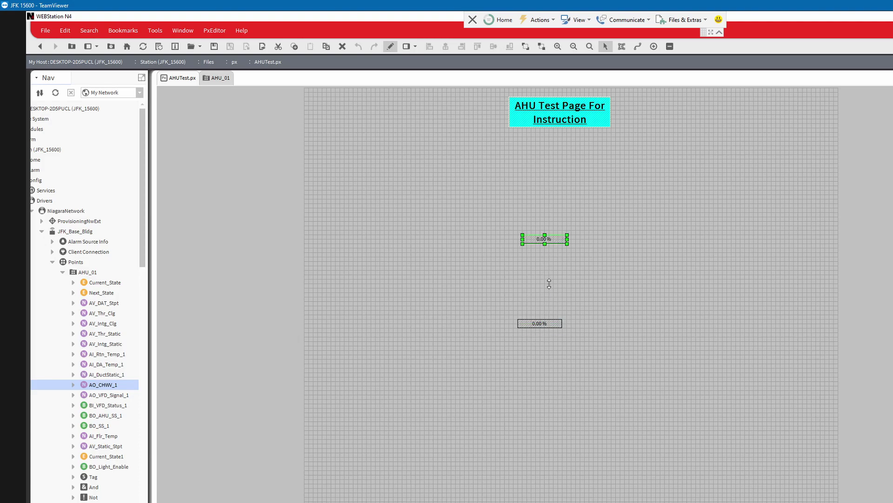
left_click_drag(548, 283, 548, 286)
double_click(542, 263)
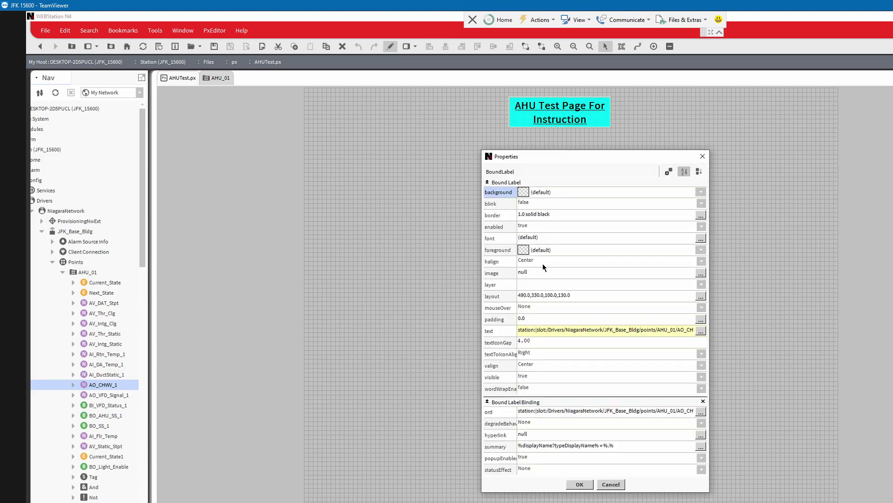
right_click(539, 331)
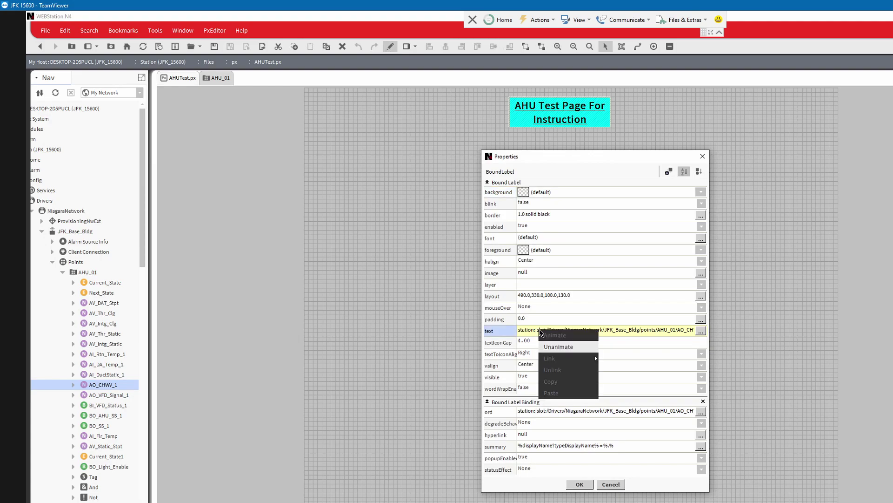
left_click(550, 349)
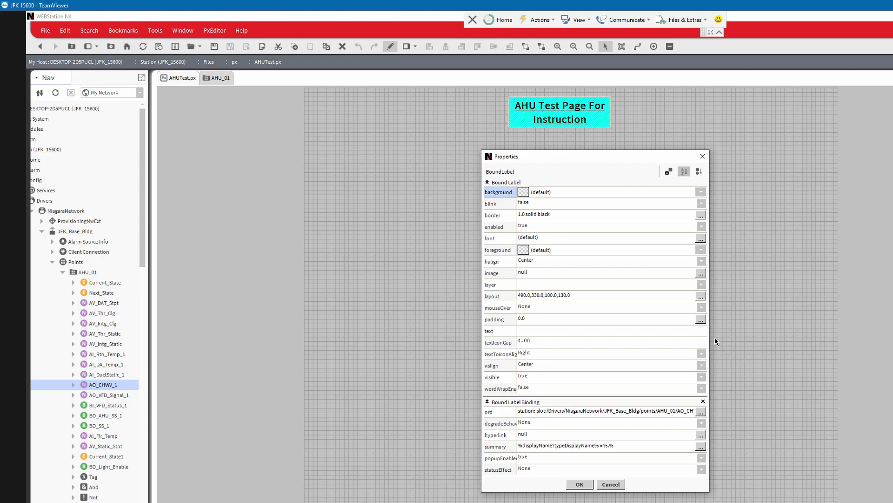
left_click_drag(710, 335, 787, 333)
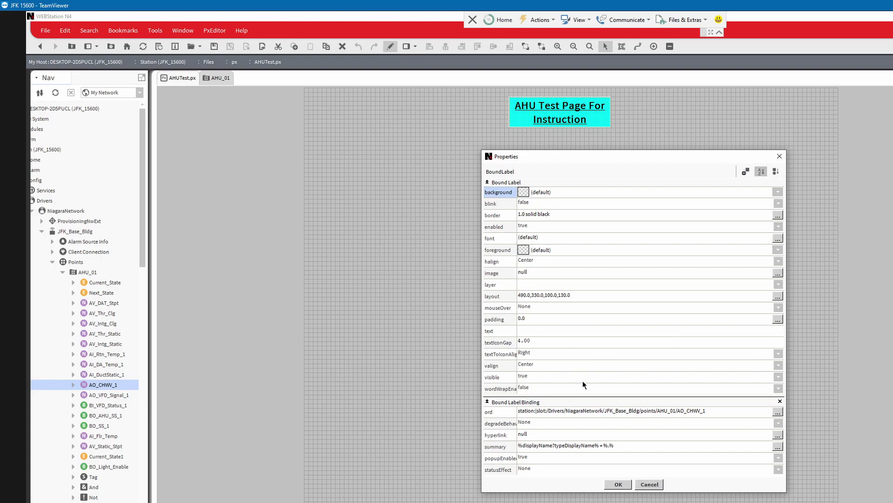
left_click(617, 483)
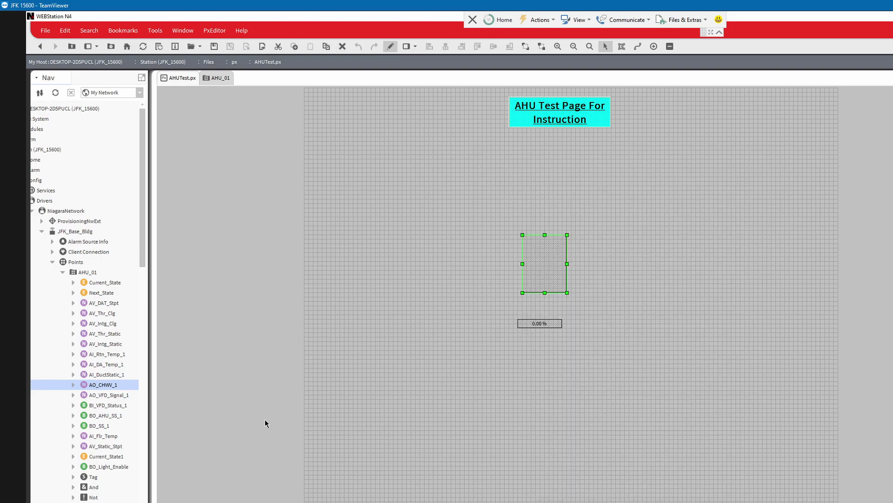
Set the copy's border style to None and apply the properties.
left_click(602, 291)
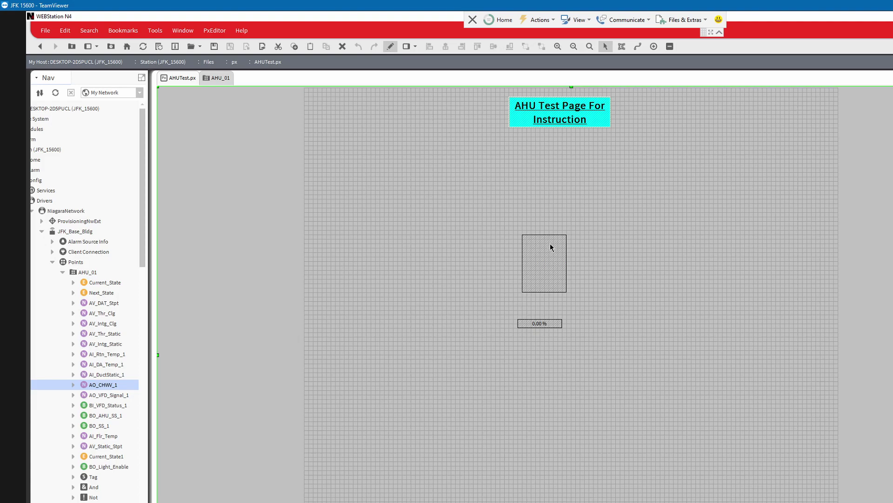
double_click(547, 252)
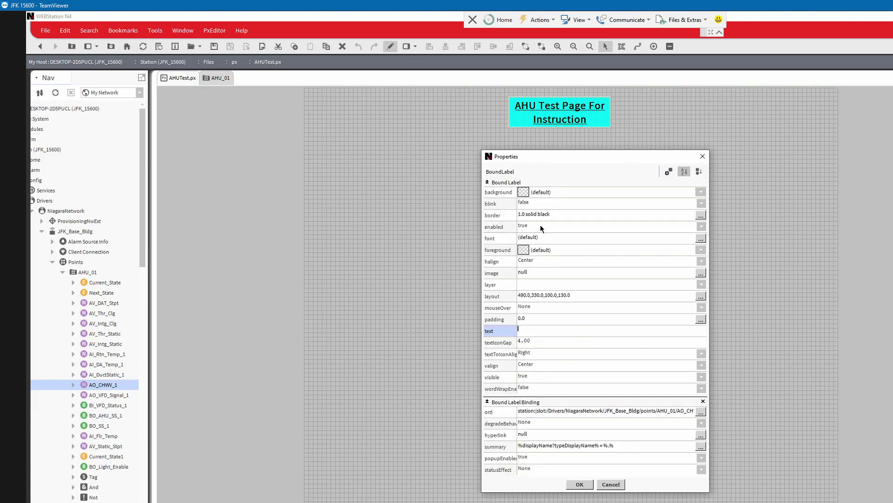
double_click(543, 214)
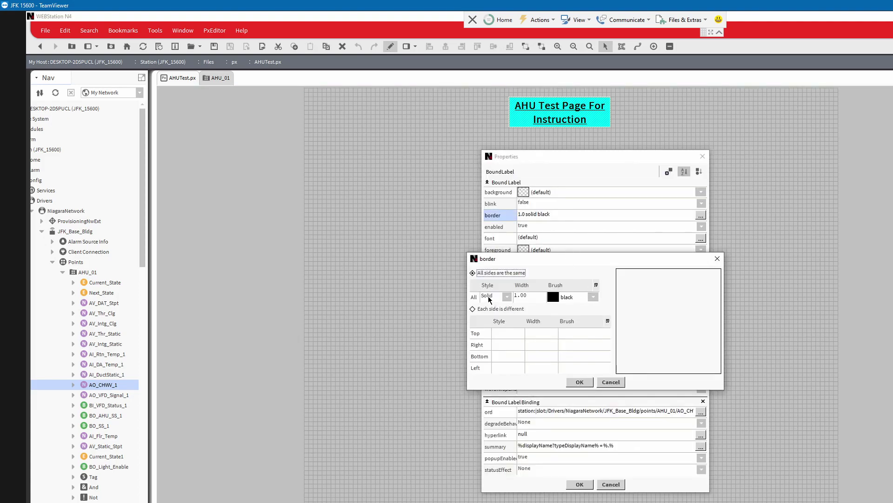
left_click(507, 298)
left_click(492, 310)
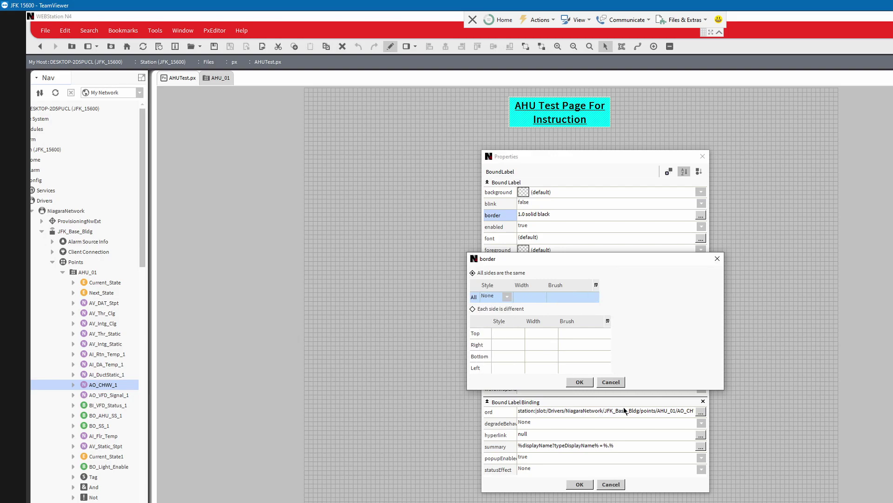
left_click(577, 384)
left_click(590, 484)
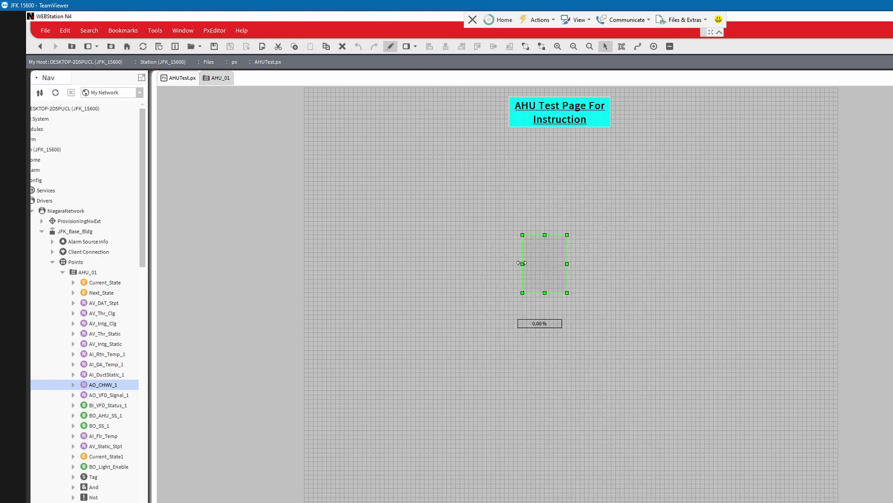
scroll(120, 424, "down", 5)
scroll(113, 425, "down", 5)
scroll(109, 467, "down", 5)
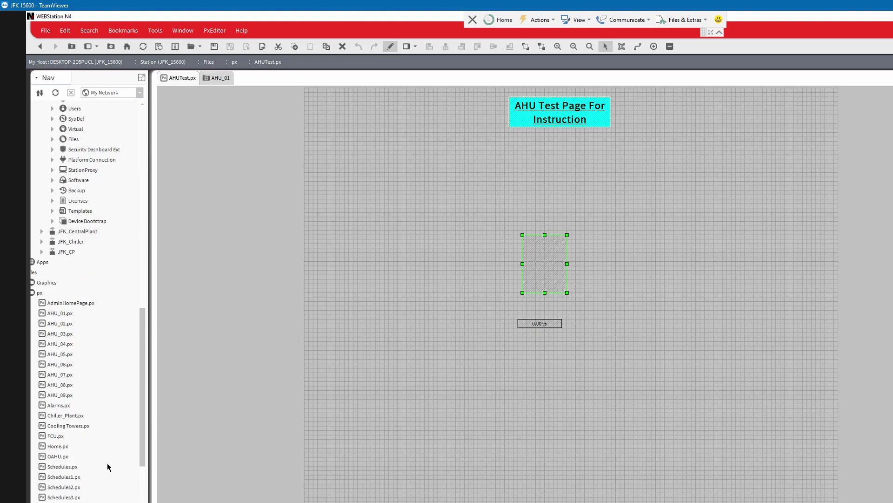
Cancel the save prompt, leaving AHUTest unsaved, and expand the station's Graphics folder.
double_click(37, 284)
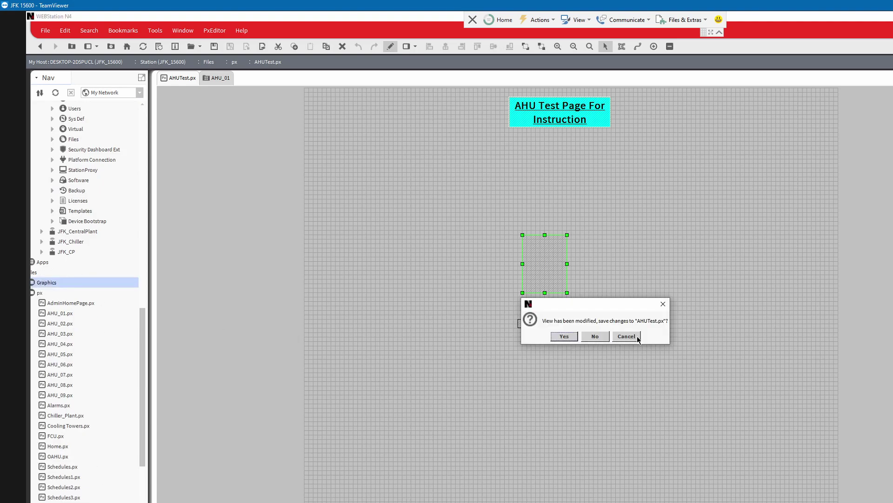
left_click(637, 338)
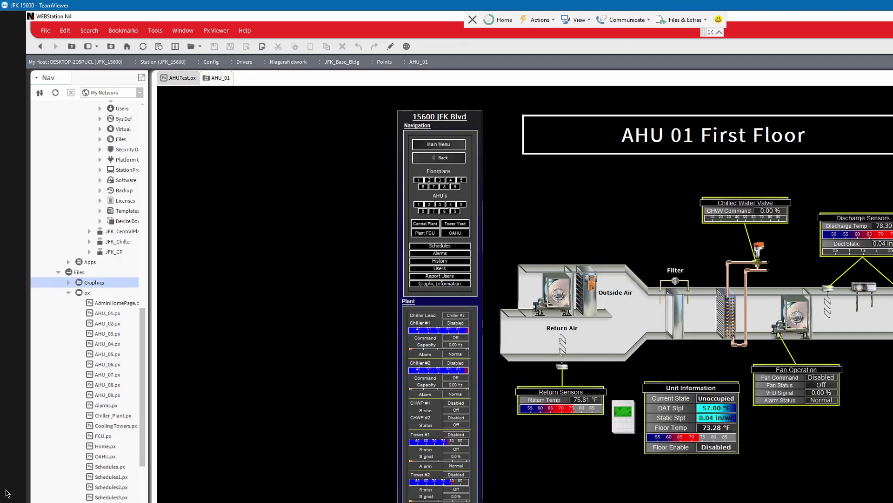
left_click(67, 282)
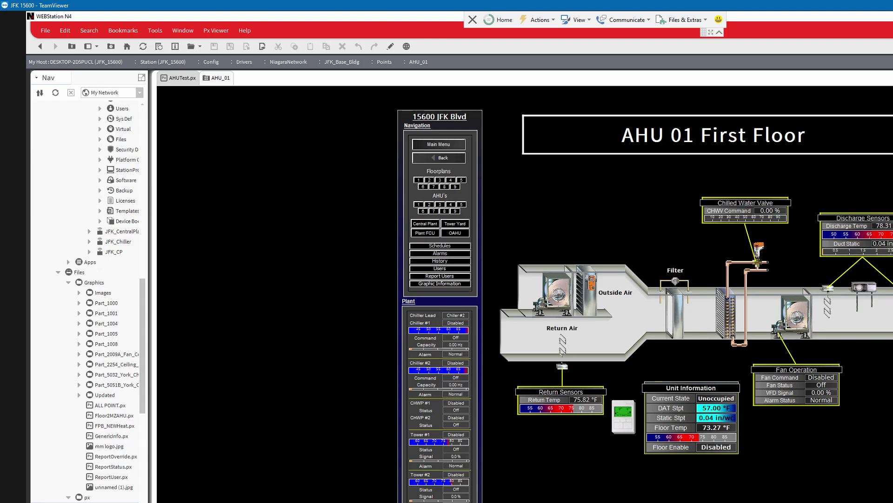
scroll(87, 300, "right", 3)
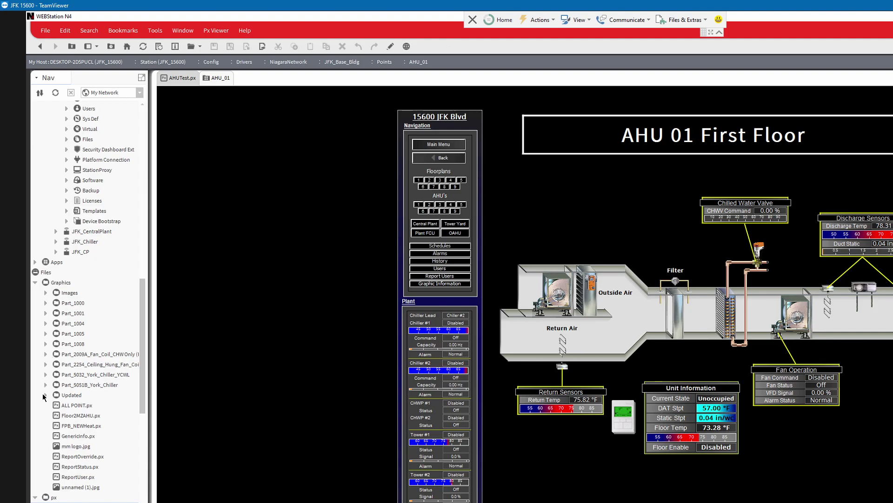
Expand Updated > Images > Duct_Coils > Duct_Coils_Belimo_01 in the file tree.
left_click(46, 394)
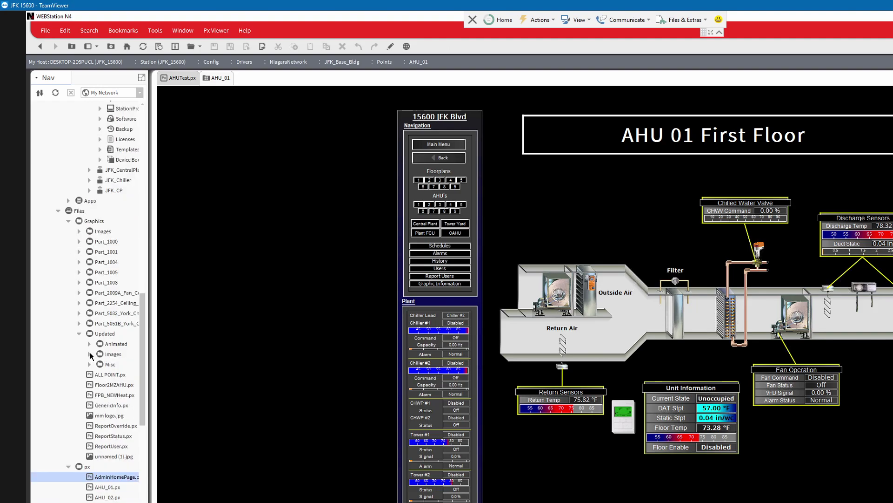
left_click(90, 355)
scroll(84, 300, "right", 5)
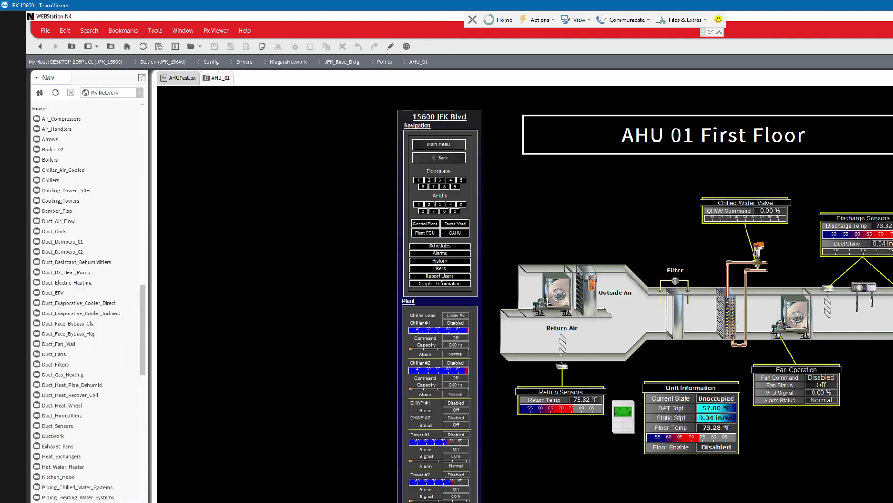
scroll(87, 374, "left", 1)
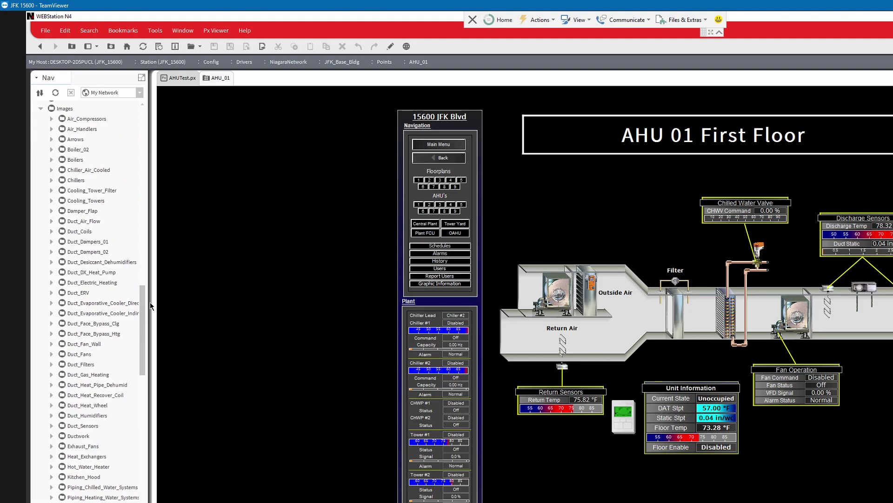
left_click_drag(147, 269, 166, 269)
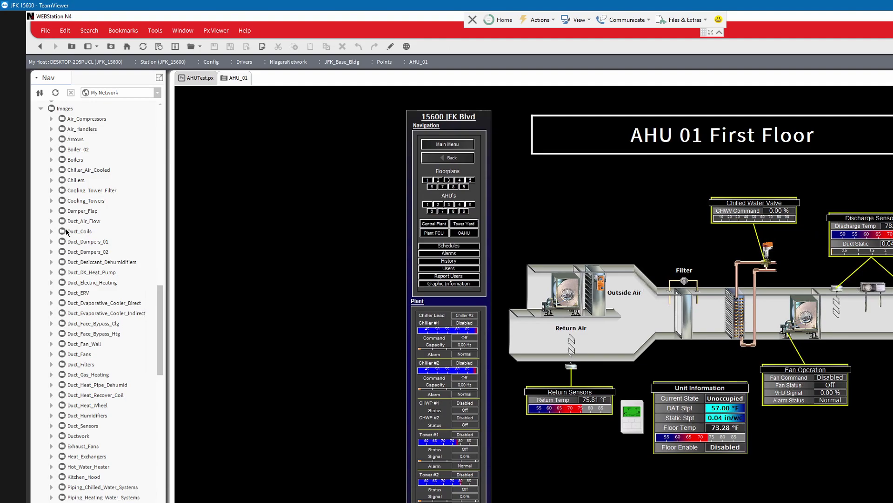
left_click(80, 365)
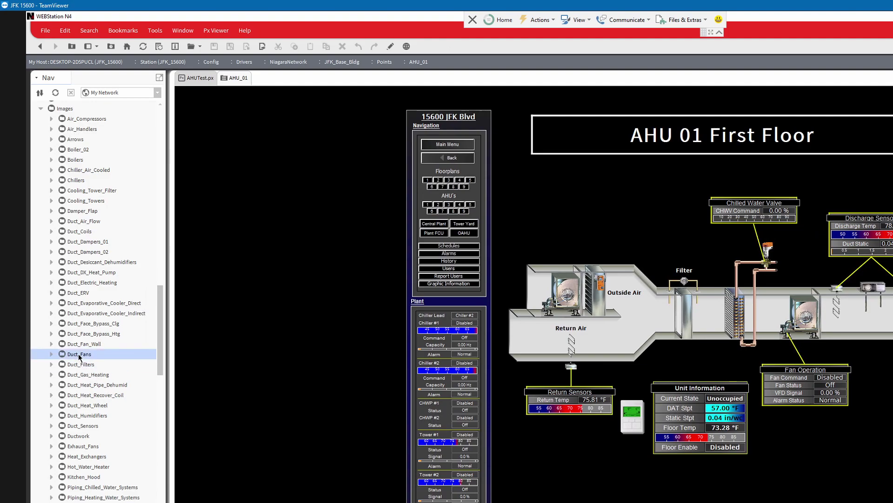
left_click(82, 344)
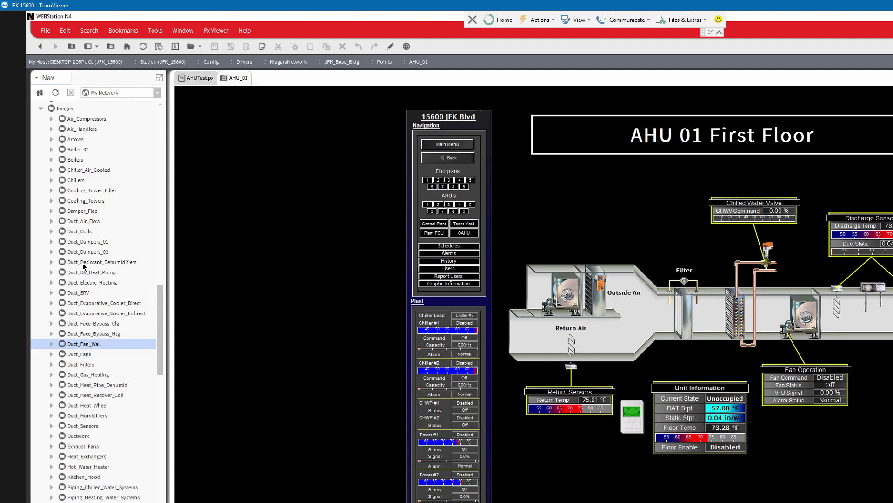
left_click(51, 231)
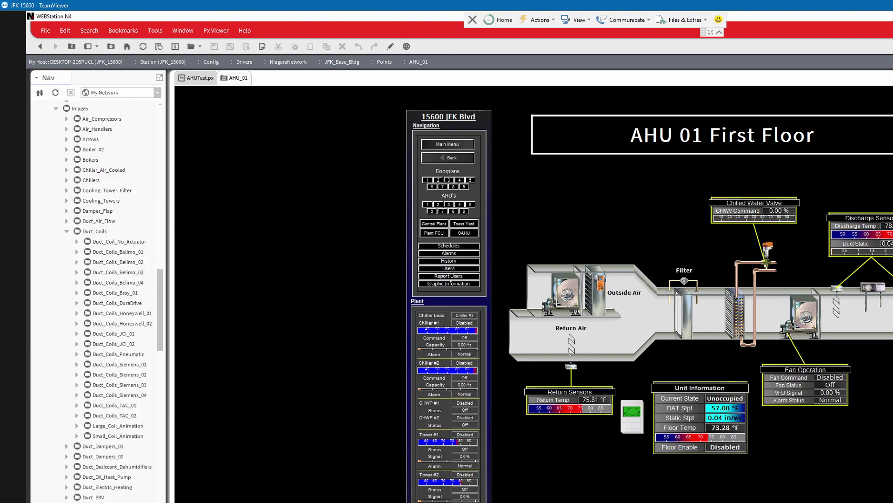
scroll(62, 419, "right", 3)
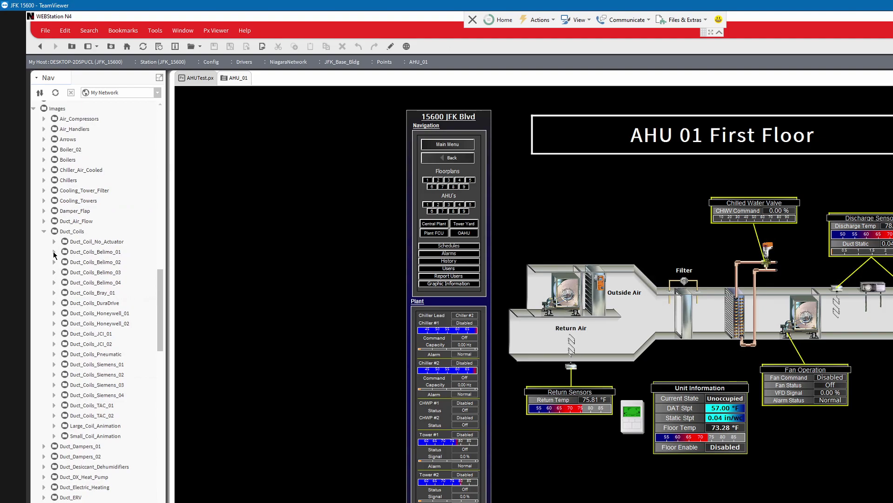
left_click(55, 252)
Preview Large_Coil_CHW > Valve_2_Way > Horz_Bottom_A_OFF.PNG.
double_click(152, 263)
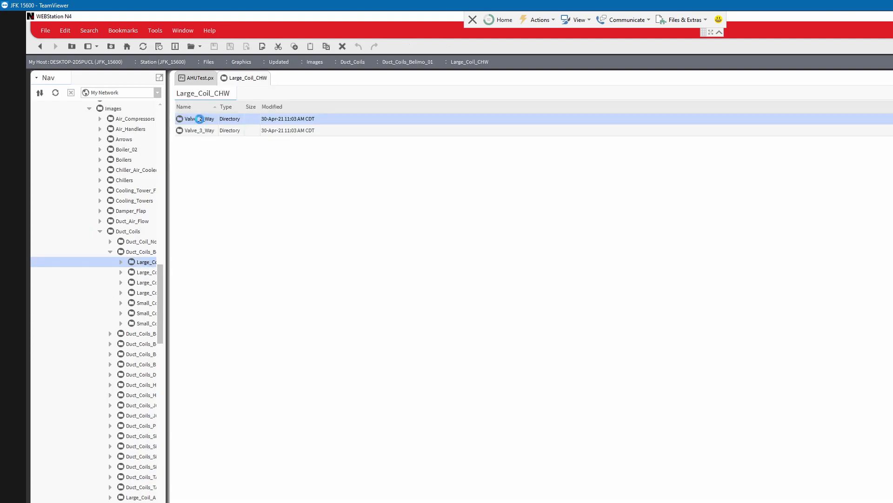
double_click(200, 121)
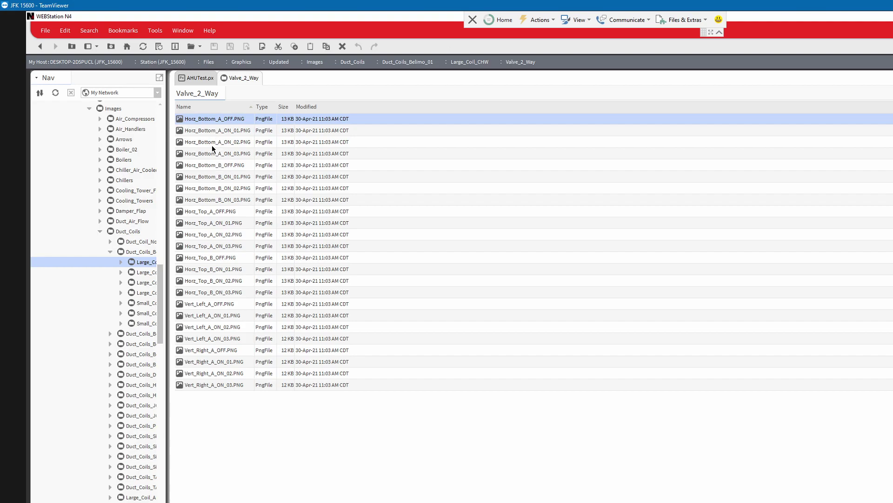
double_click(214, 120)
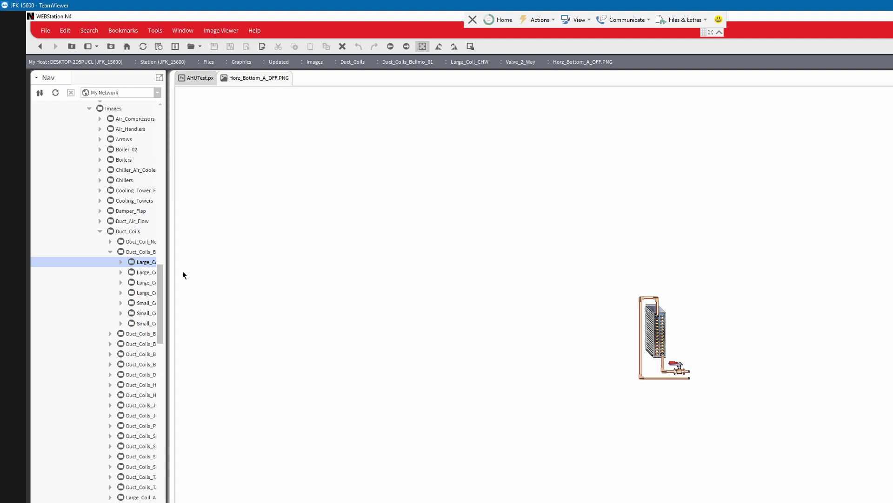
Copy Horz_Bottom_A_OFF.PNG from the Valve_3_Way folder.
left_click(121, 263)
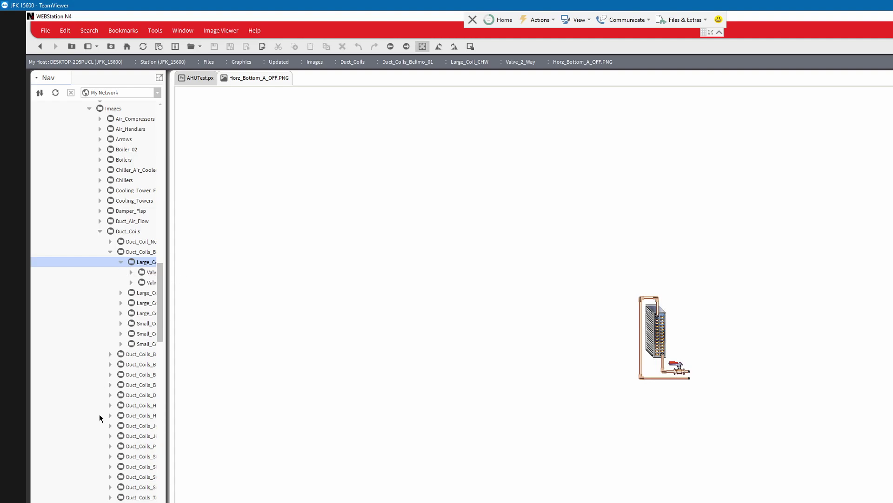
scroll(103, 284, "right", 3)
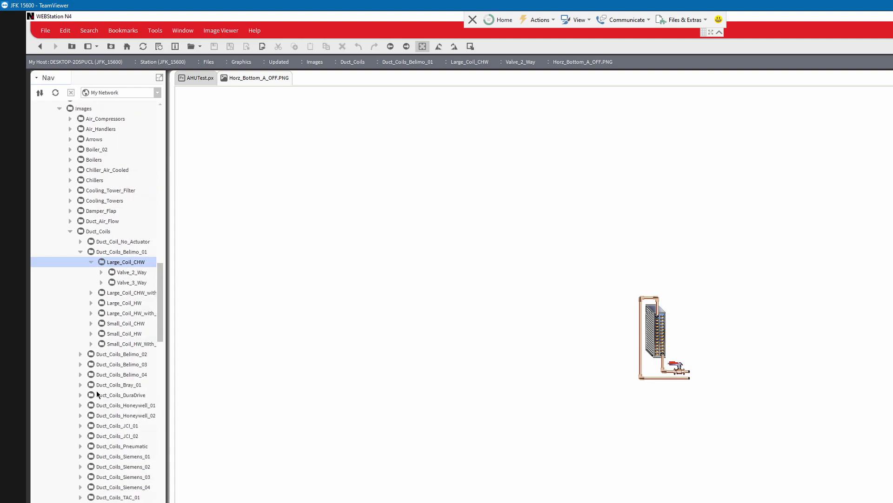
left_click(102, 283)
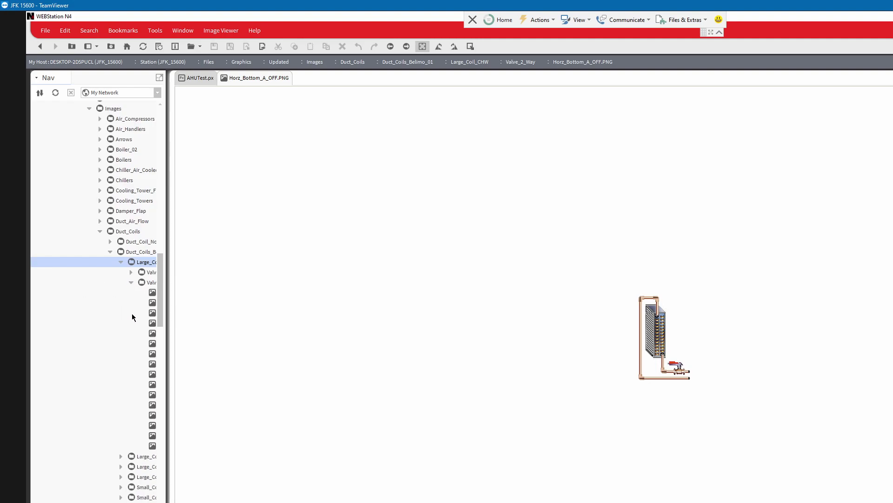
scroll(122, 427, "right", 2)
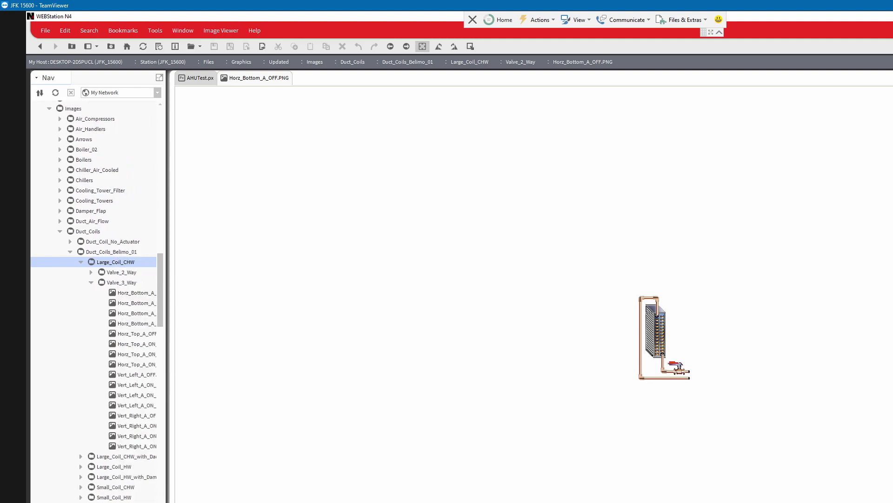
scroll(121, 427, "right", 2)
right_click(115, 295)
mouse_move(128, 298)
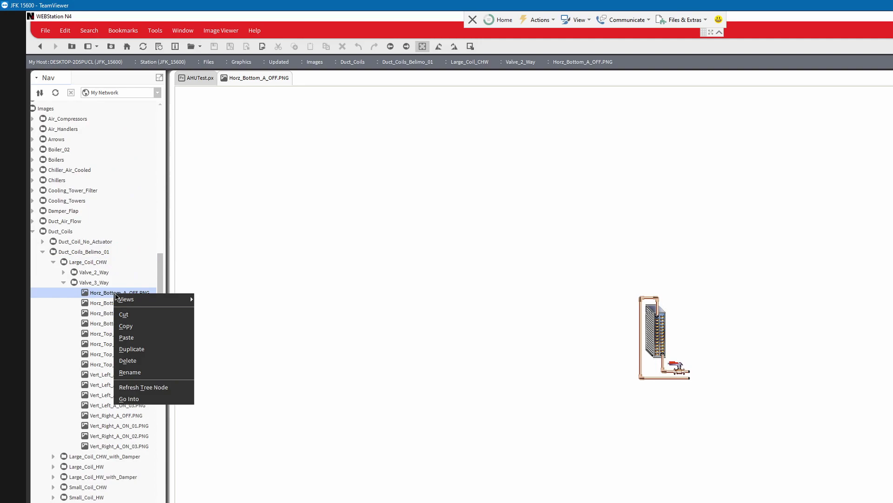
left_click(128, 327)
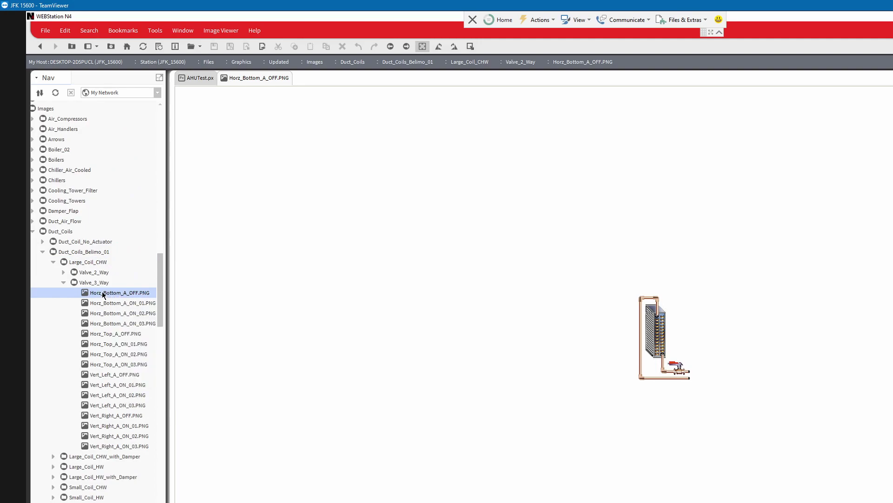
On AHUTest.px, open the bound label's properties, discard a background animation, and select its image property.
left_click(192, 81)
double_click(562, 271)
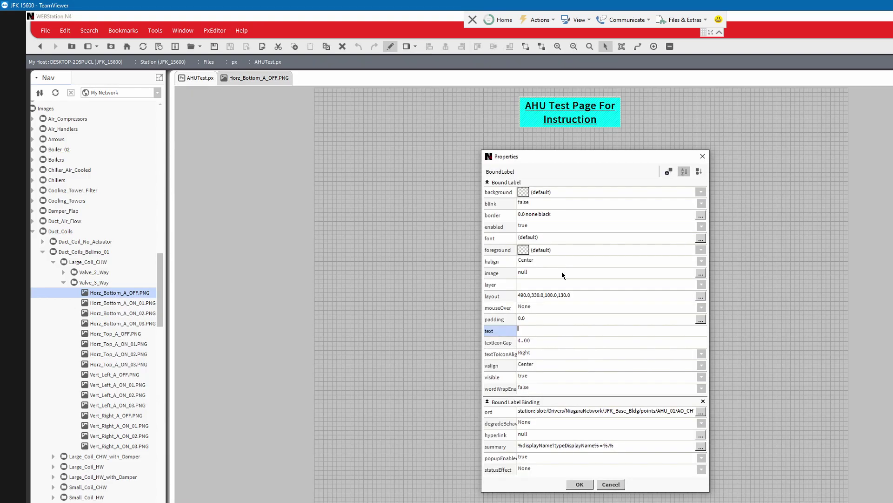
right_click(539, 193)
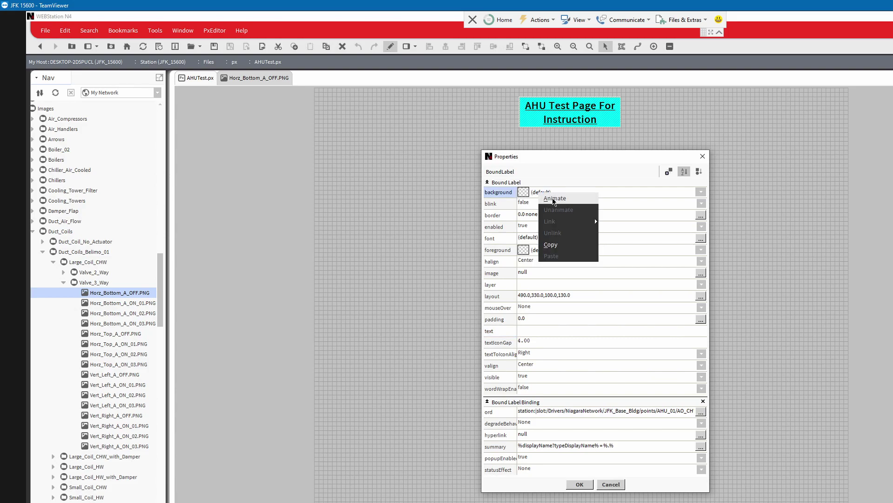
left_click(554, 198)
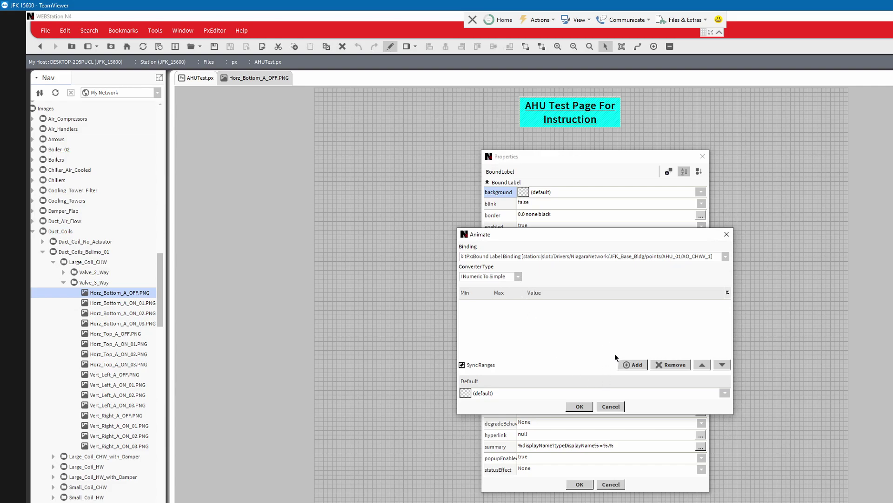
left_click(629, 364)
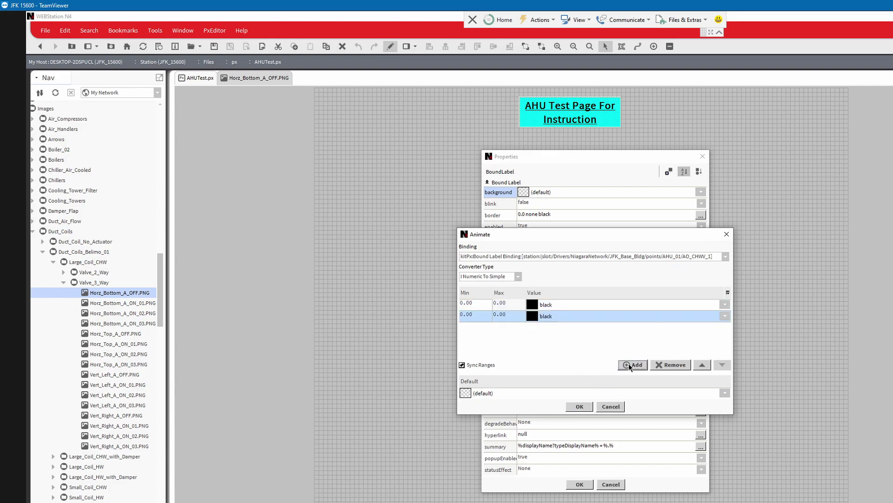
left_click(629, 363)
left_click(629, 364)
left_click(611, 406)
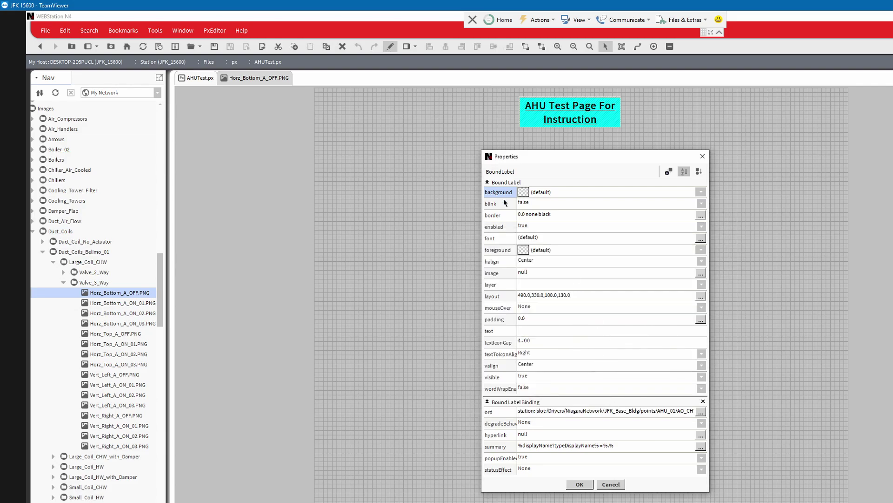
right_click(543, 276)
Animate the image with three ranges: -inf to 1, 1 to 50, and 50 to +inf.
left_click(543, 277)
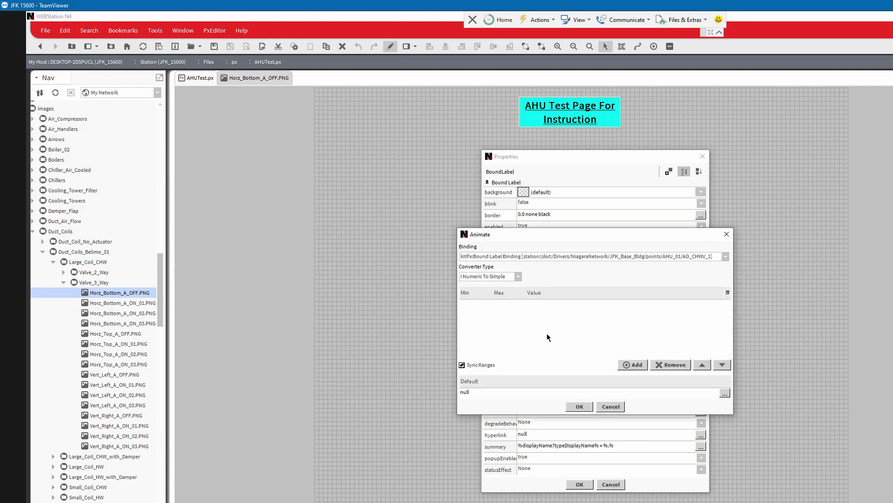
left_click(634, 365)
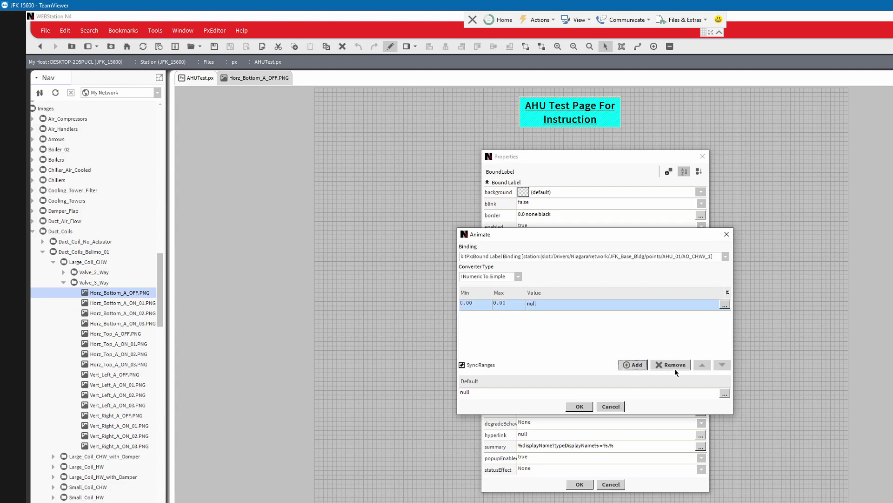
left_click(634, 364)
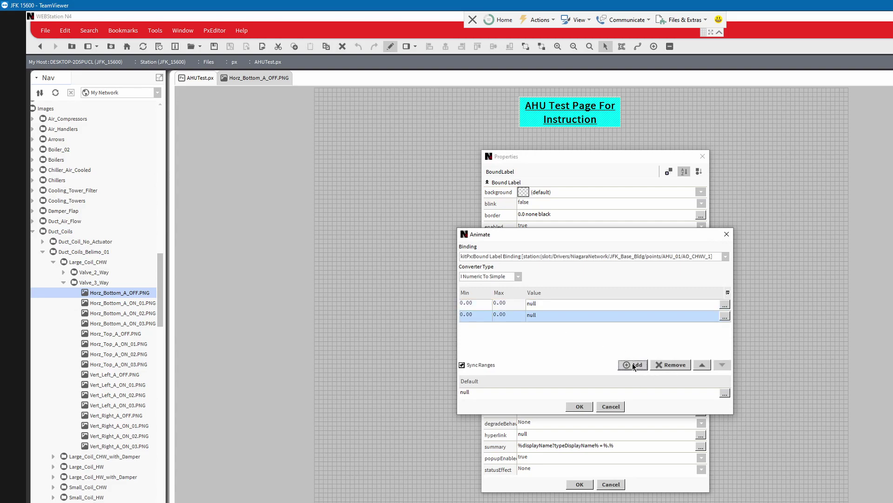
left_click(634, 364)
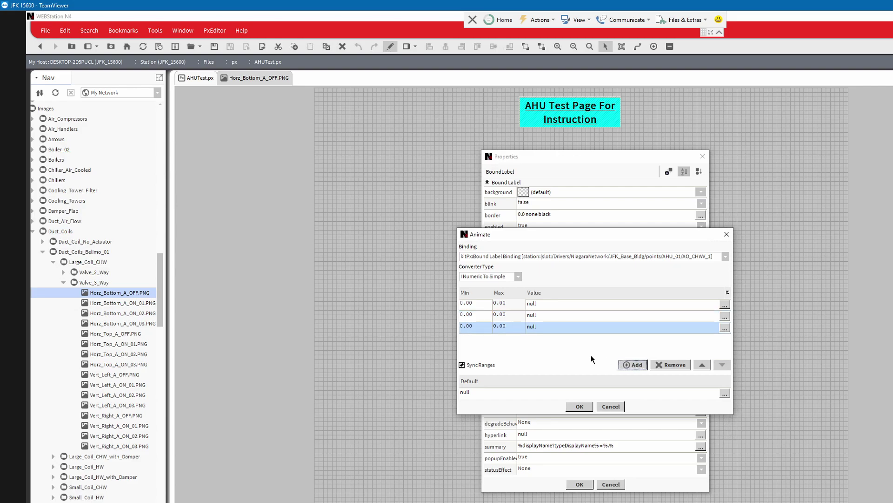
double_click(486, 303)
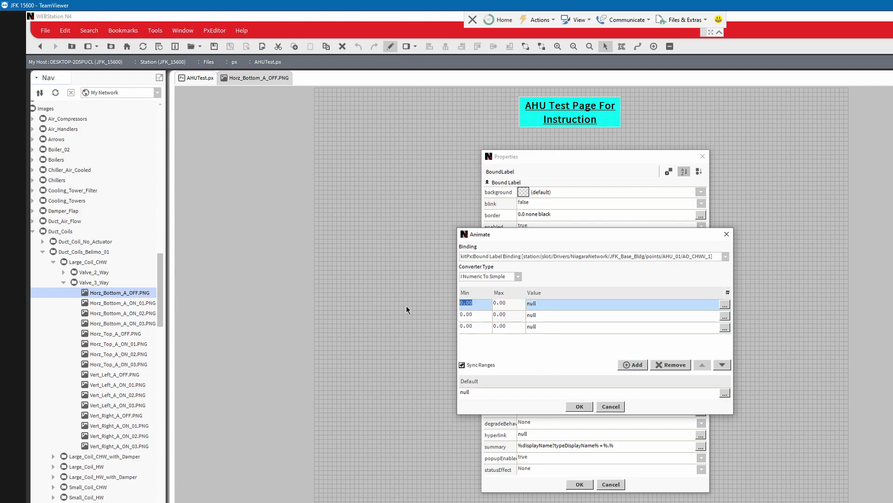
type("-")
type("inf")
double_click(515, 327)
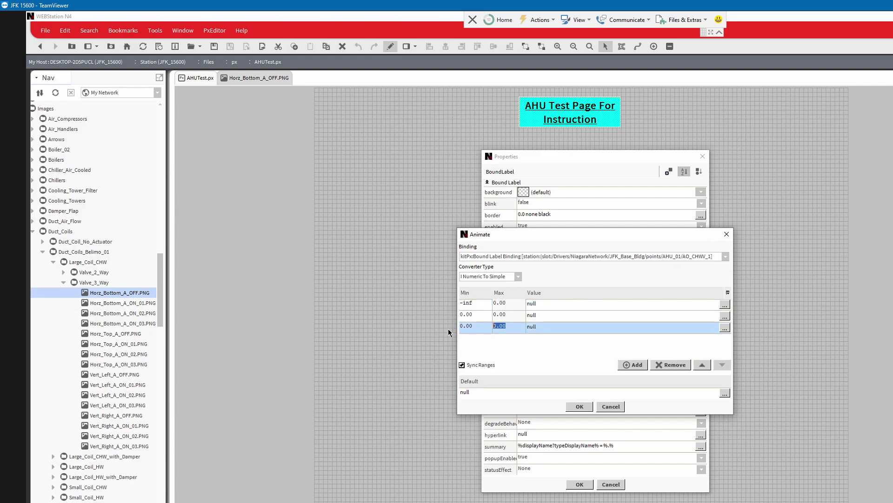
type("+inf")
double_click(481, 315)
type("1")
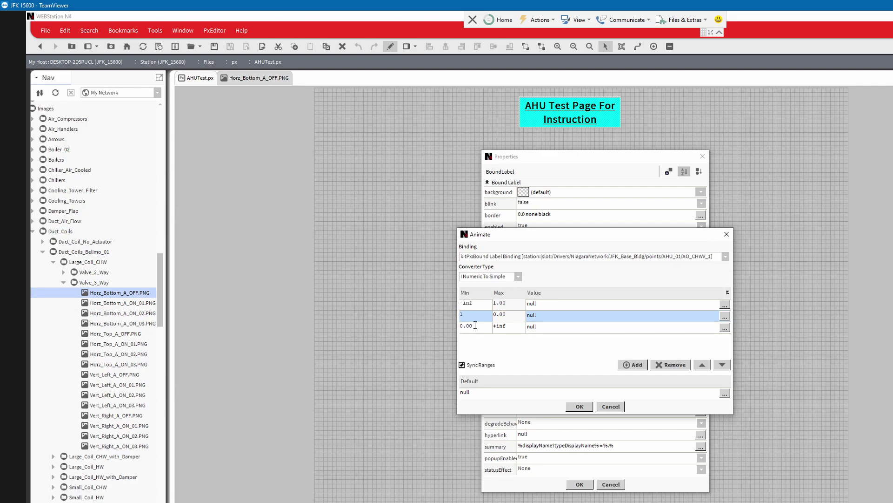
double_click(465, 325)
type("5")
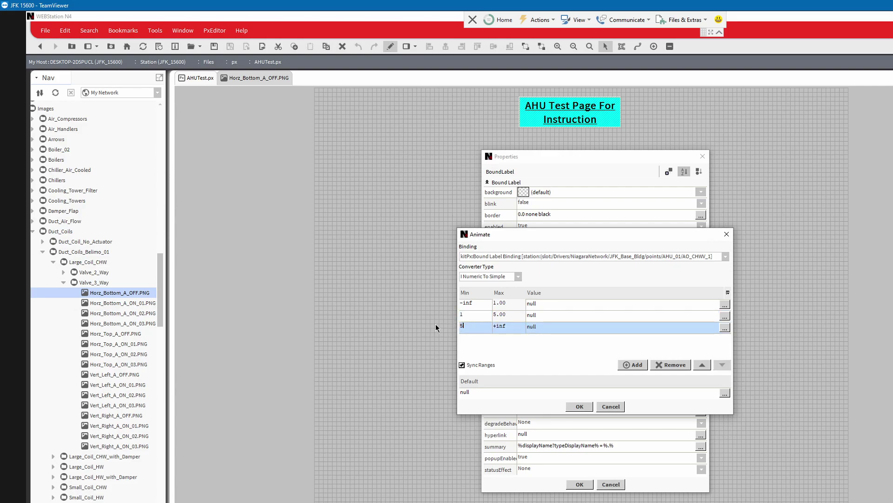
type("0")
Set the first range's image to Horz_Bottom_A_OFF.PNG by pasting its path.
double_click(588, 303)
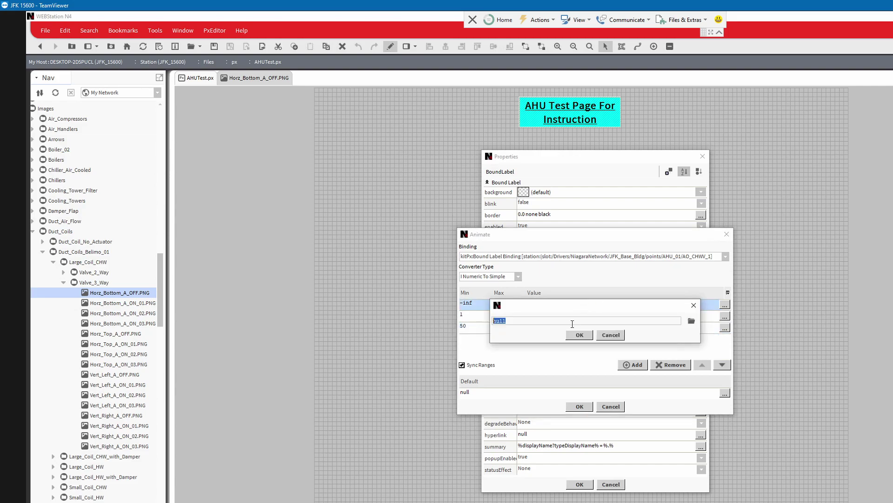
type("file:^Graphics/Updated/Images/Duct_Coils/Duct_Coils_Belimo_01/Large_Coil_CHW/Valve_3_Way/Horz_Bottom_A_OFF.PNG")
left_click(579, 334)
left_click_drag(735, 266, 837, 265)
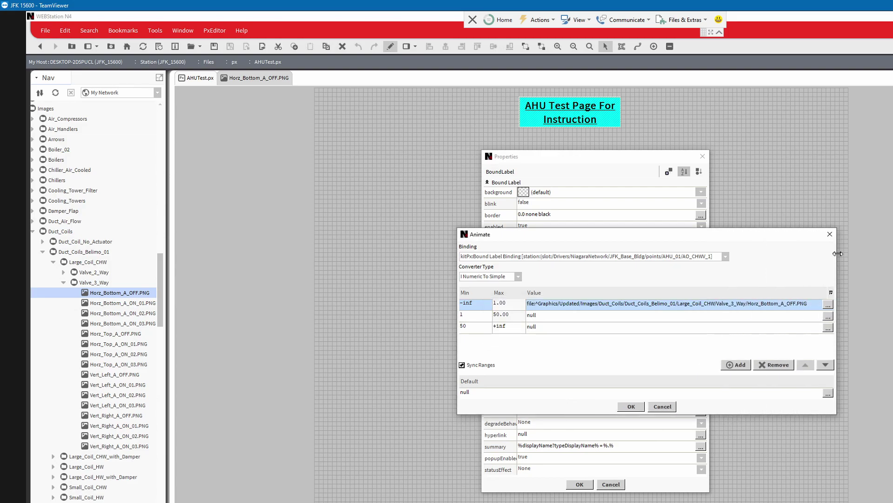
Set the second range's image to Horz_Bottom_A_ON_01.PNG using the File Chooser.
left_click(827, 316)
key("ctrl+v")
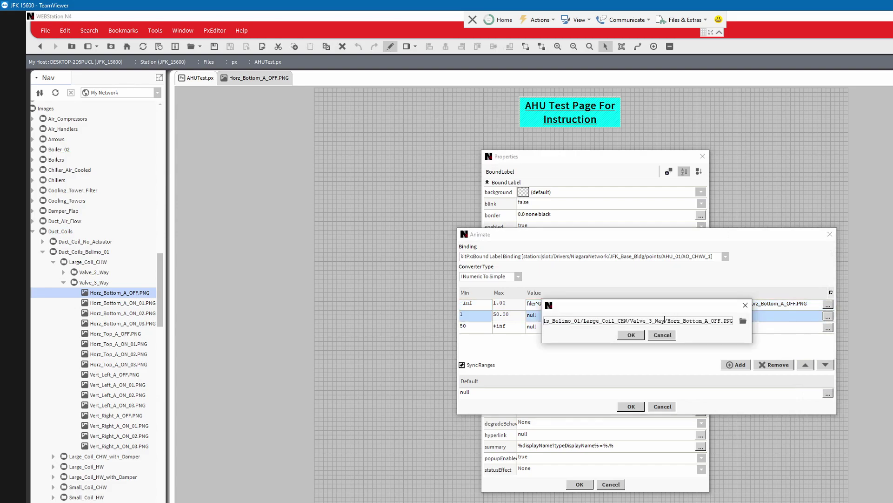
left_click(743, 321)
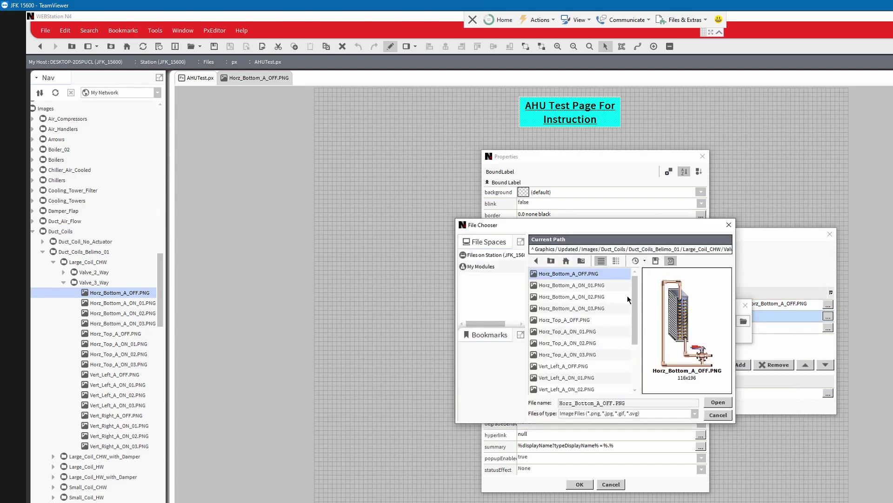
left_click(556, 285)
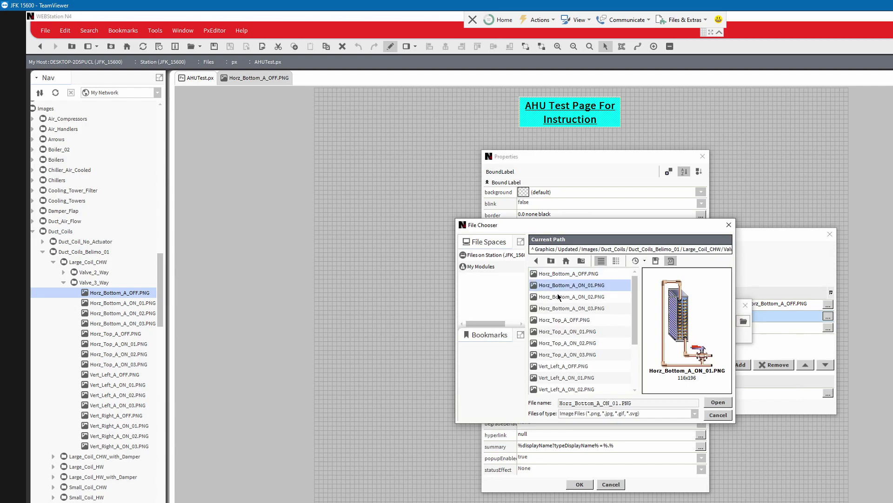
left_click(560, 297)
left_click(564, 309)
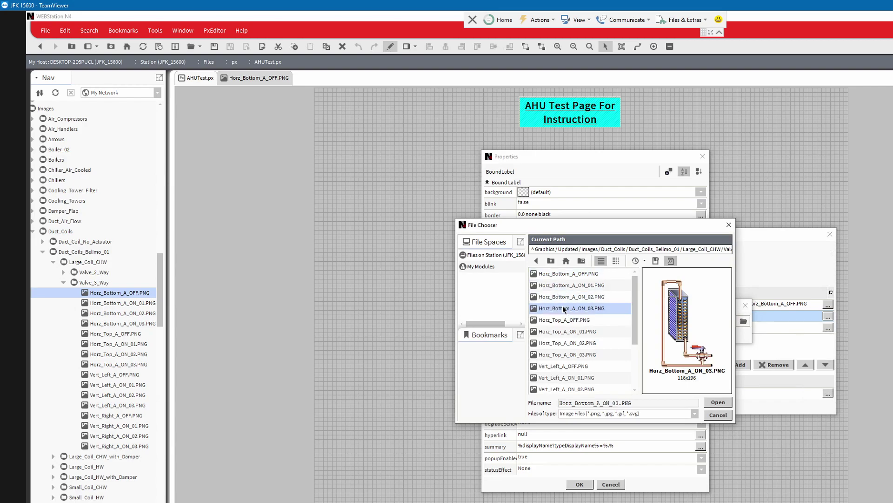
left_click(561, 286)
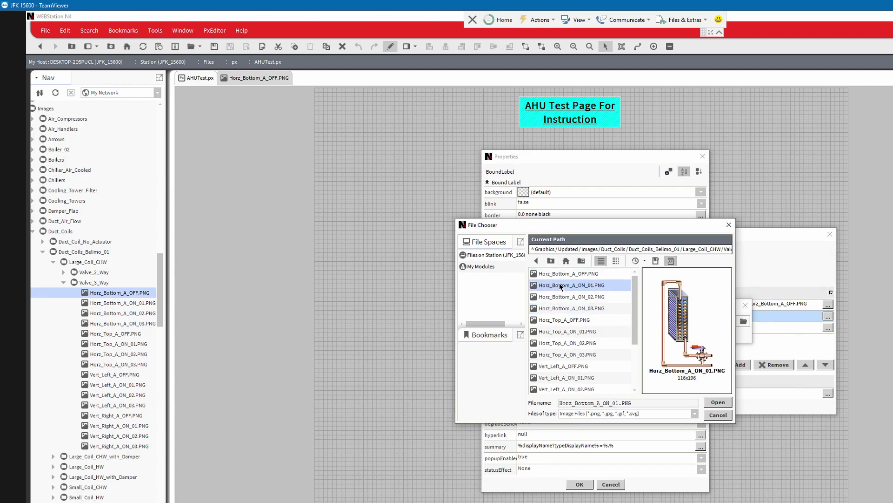
left_click(718, 403)
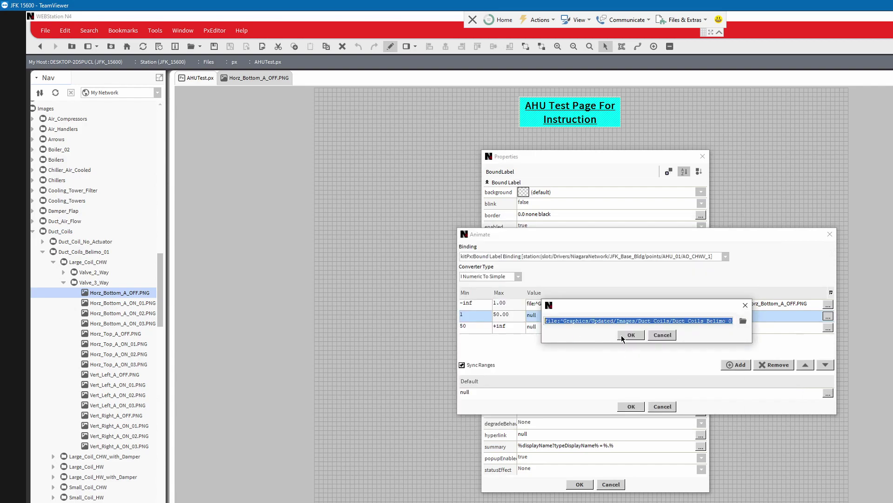
left_click(628, 335)
Set the third range's image to Horz_Bottom_A_ON_03.PNG by editing the pasted path.
double_click(600, 328)
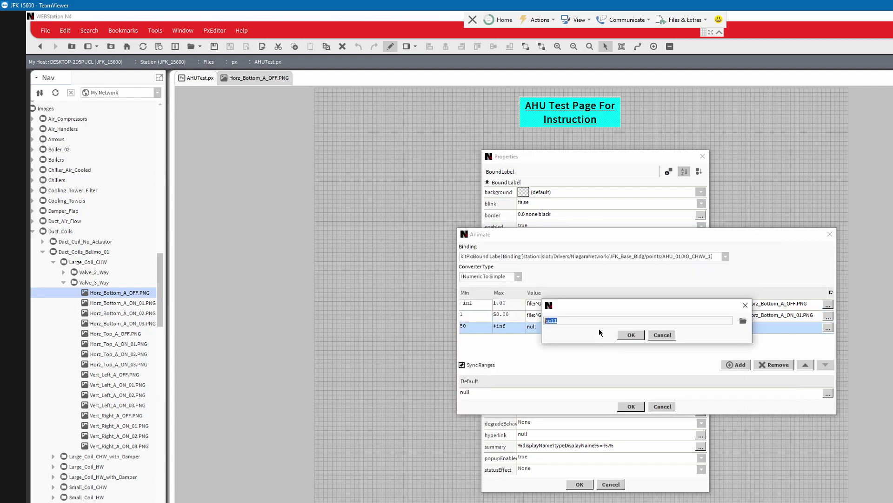
key("ctrl+v")
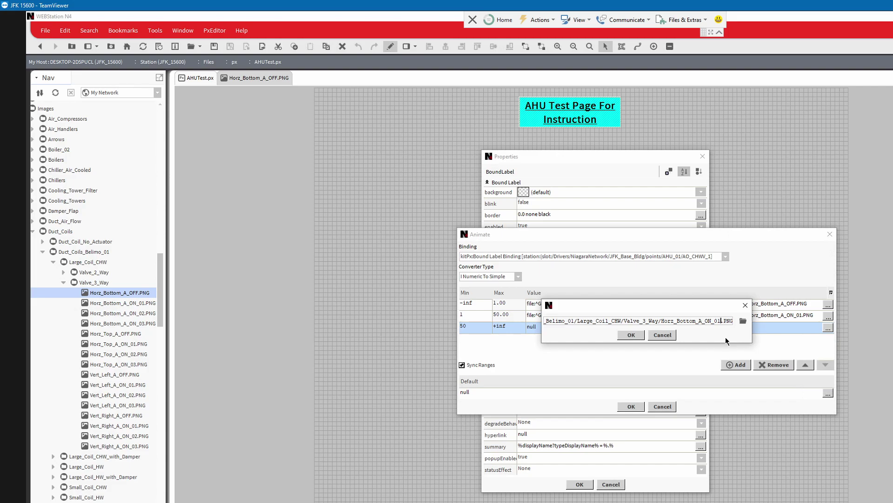
key("BackSpace")
type("3")
key("Return")
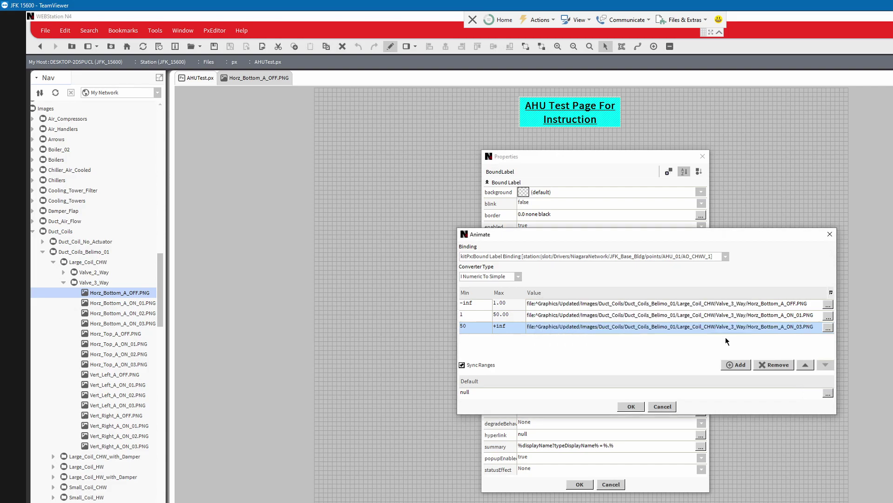
Apply the animation, enlarge the coil image, and move it low with the 0.00 % readout beneath.
left_click(631, 407)
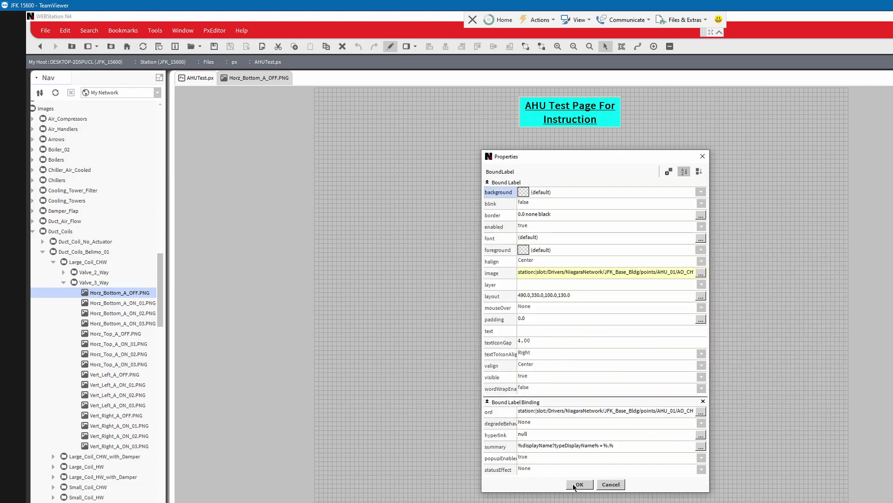
left_click(576, 484)
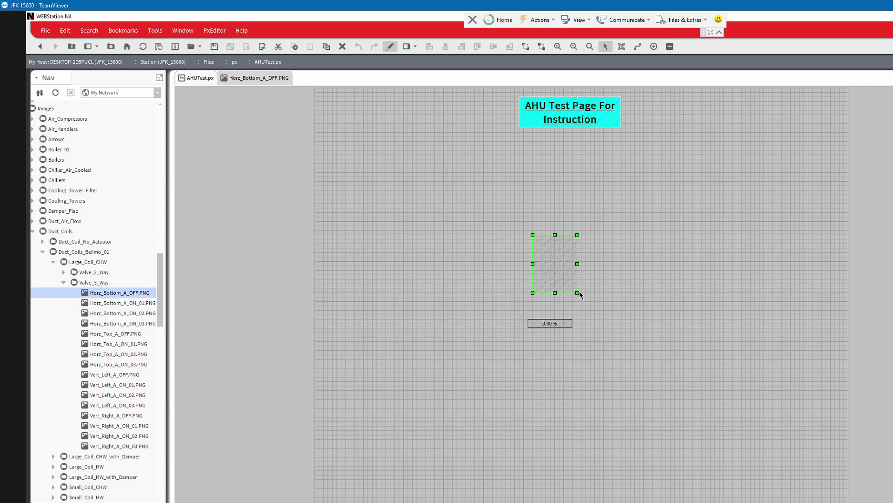
left_click_drag(578, 293, 636, 319)
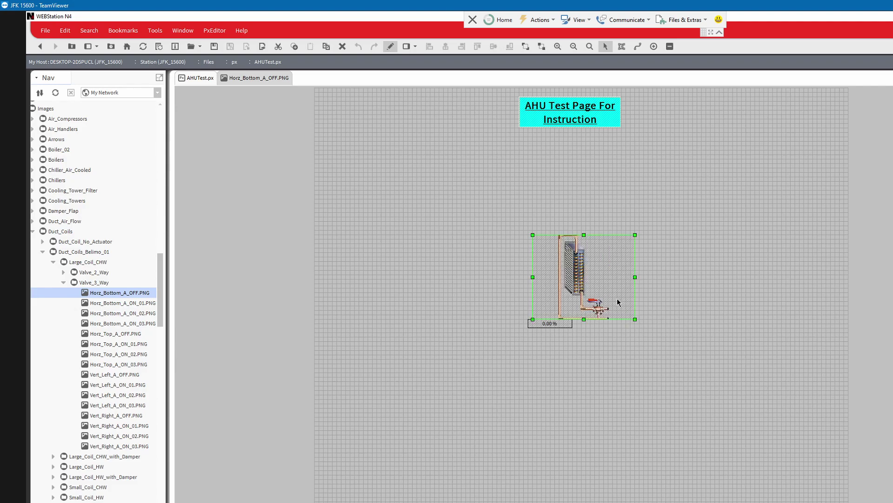
left_click_drag(591, 272, 547, 220)
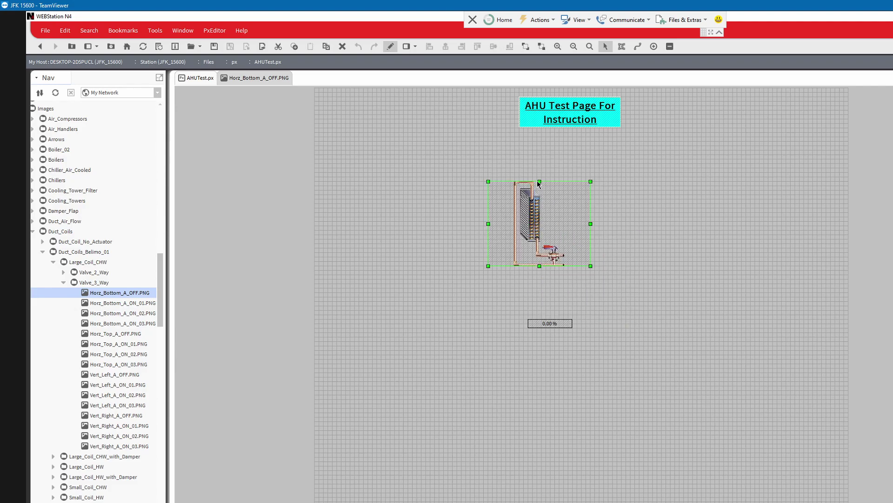
left_click_drag(539, 182, 540, 172)
left_click_drag(558, 216, 592, 248)
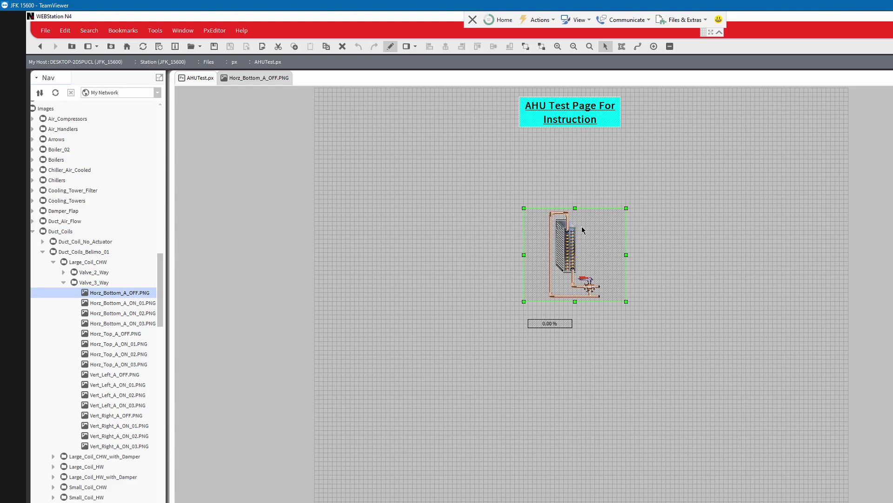
left_click_drag(574, 246, 566, 401)
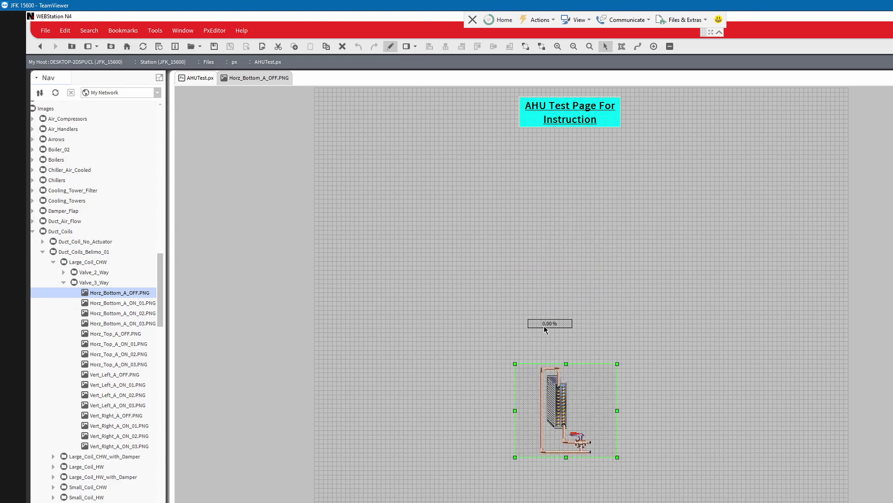
mouse_move(550, 324)
left_mouse_down()
mouse_move(586, 474)
mouse_move(562, 463)
left_mouse_up()
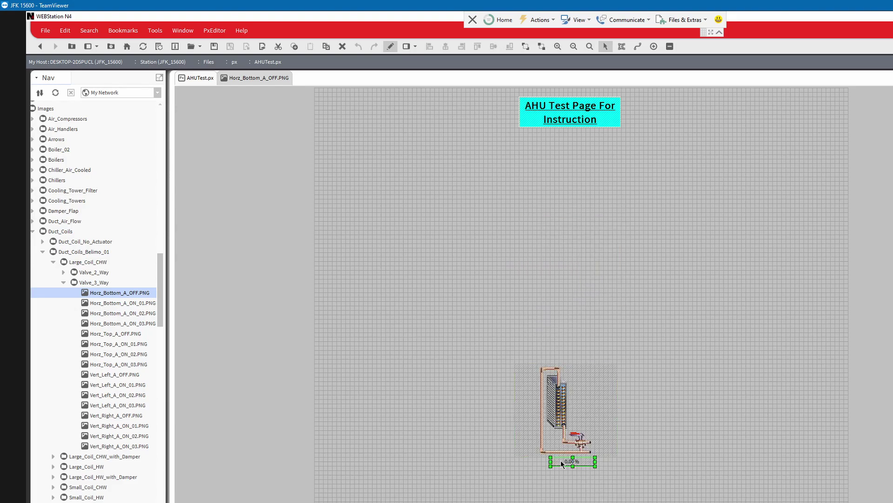